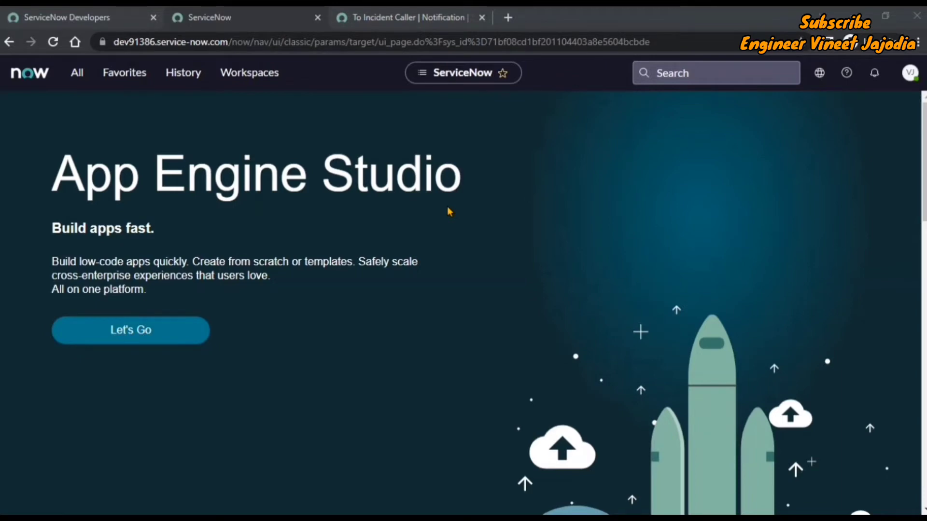
Step: Bring up the To Incident Caller notification form, set on the Incident table and active
click(379, 17)
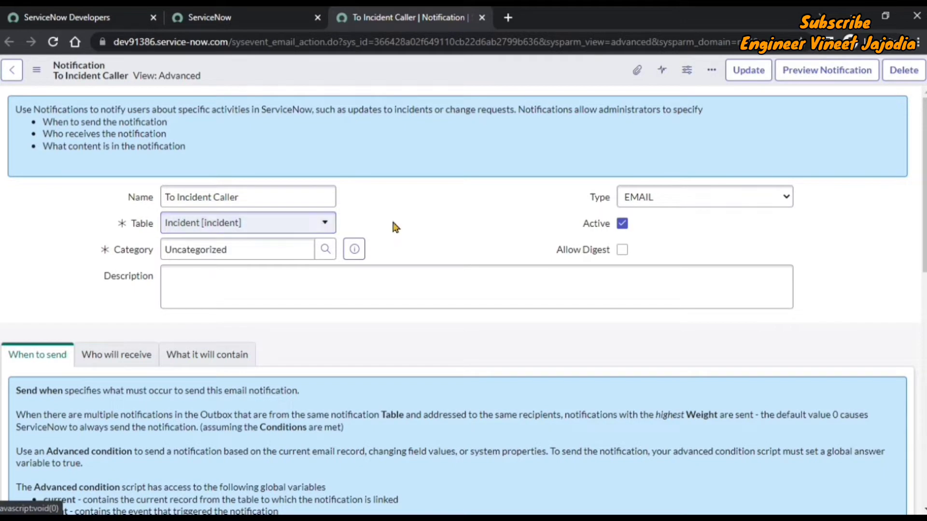
Step: Check the State is In Progress condition, then show the Caller as the notification's recipient
scroll(422, 220, down, 5)
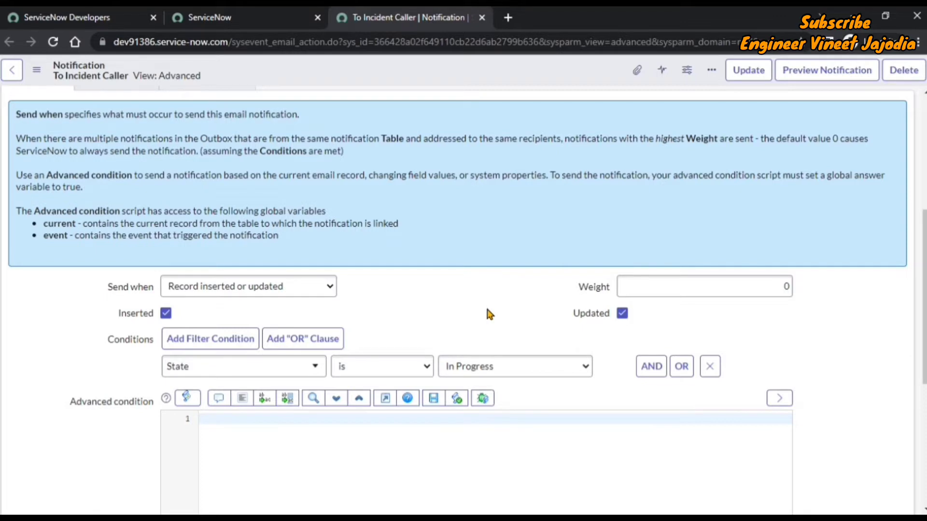
scroll(487, 314, up, 5)
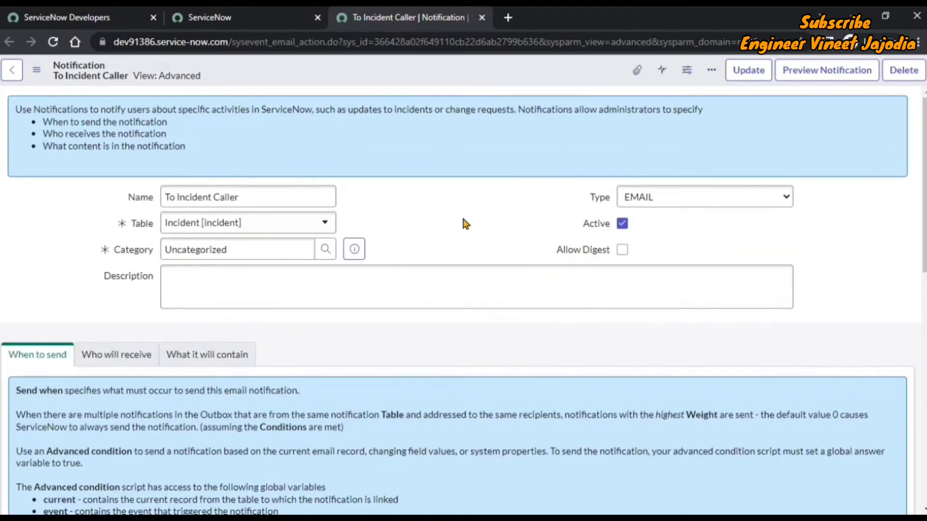
scroll(459, 222, down, 5)
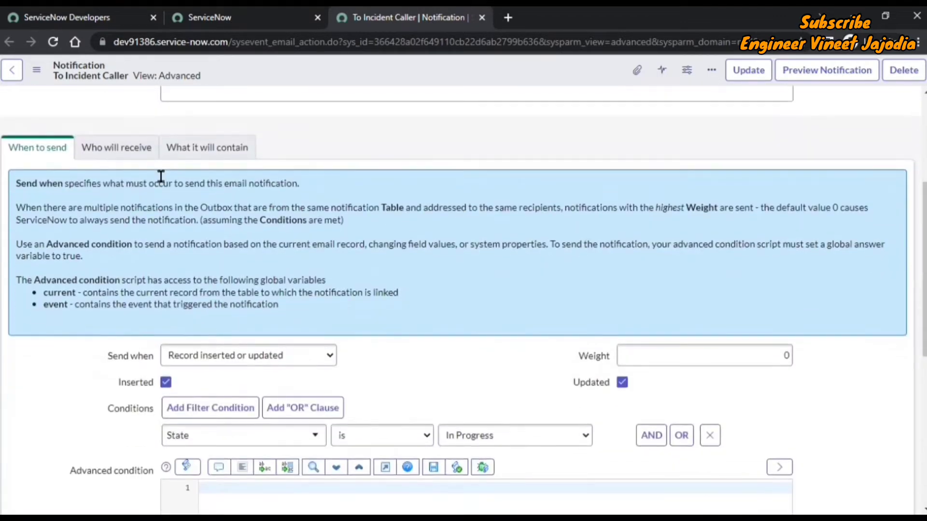
click(94, 146)
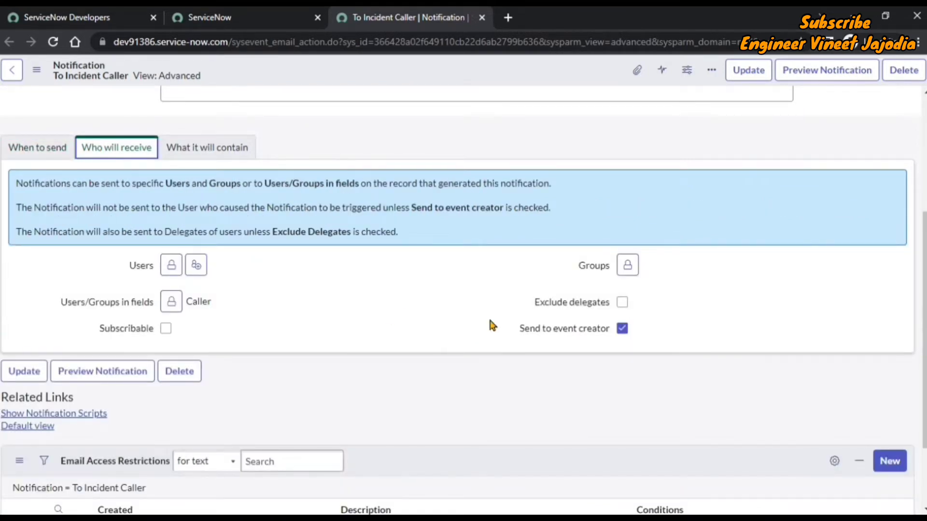
Step: Review the email's message and its subject 'Incident ${current.number} Works Started'
click(198, 150)
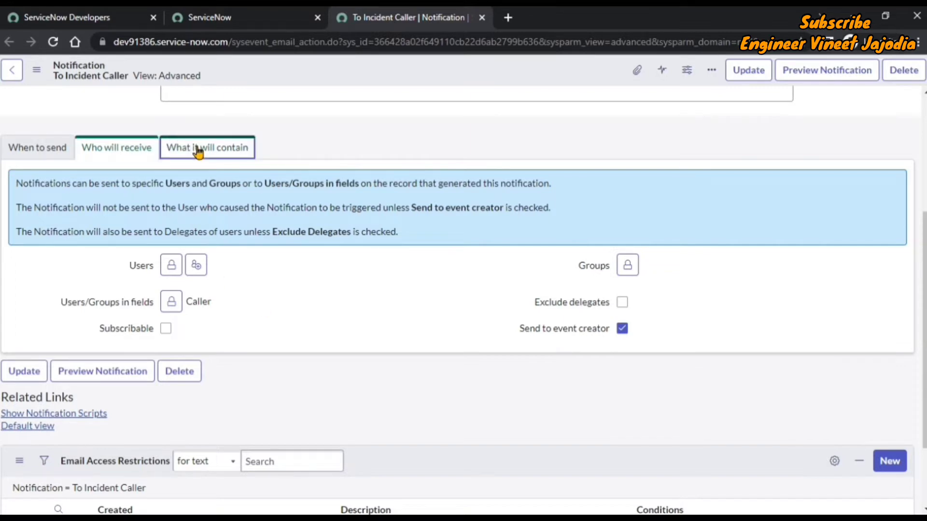
scroll(405, 202, down, 1)
scroll(410, 229, down, 1)
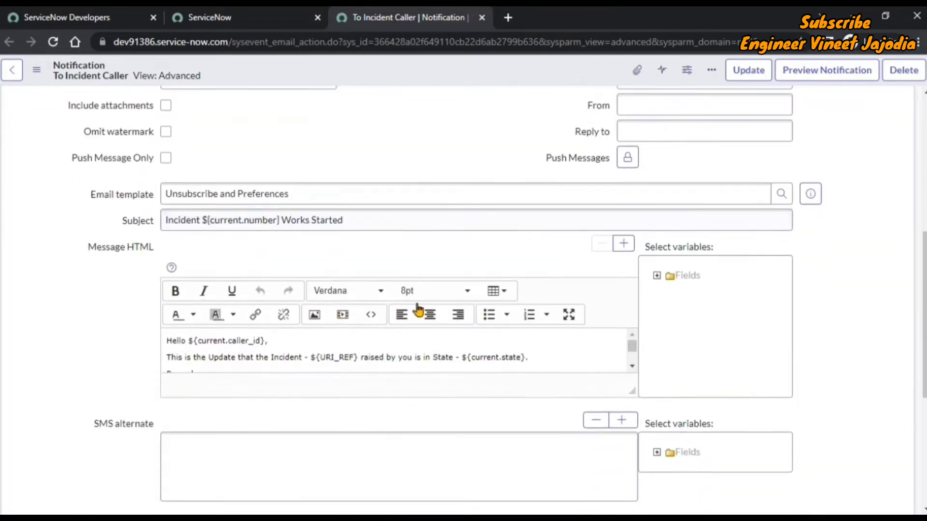
drag(632, 392, 633, 451)
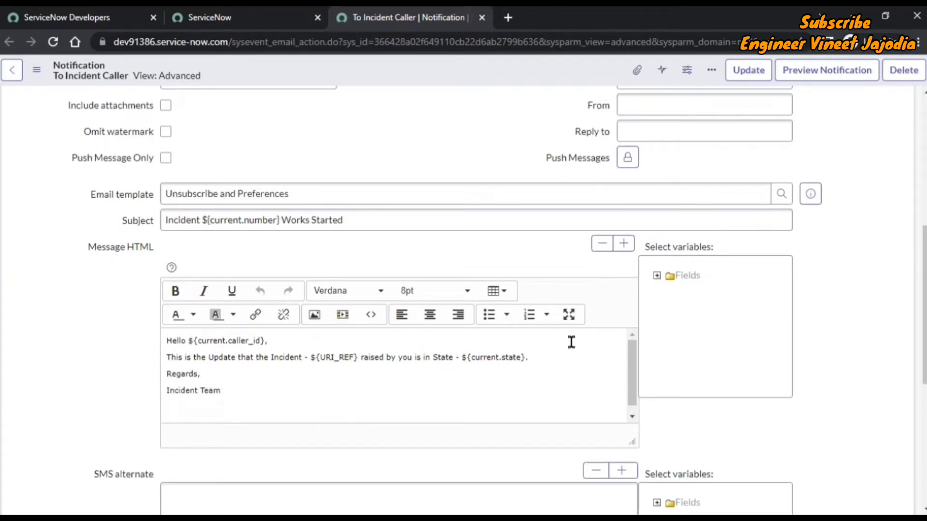
click(371, 221)
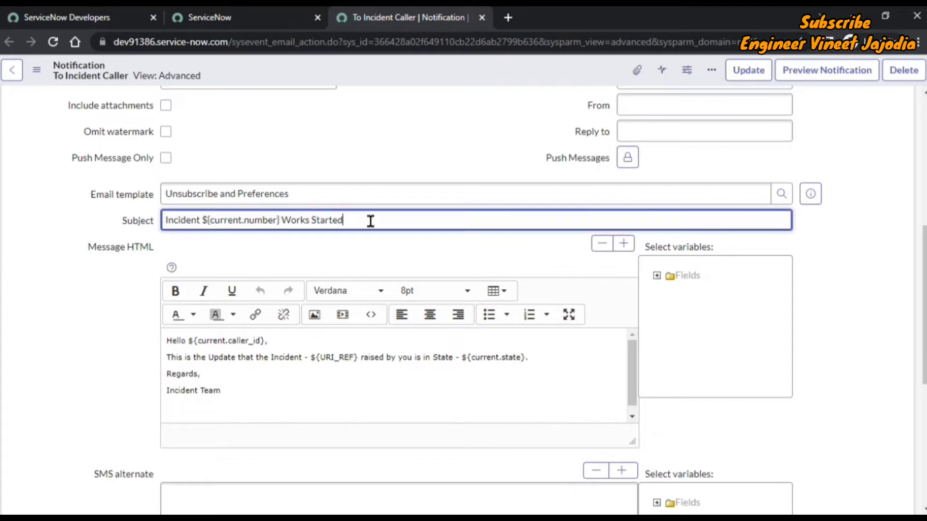
drag(370, 221, 162, 226)
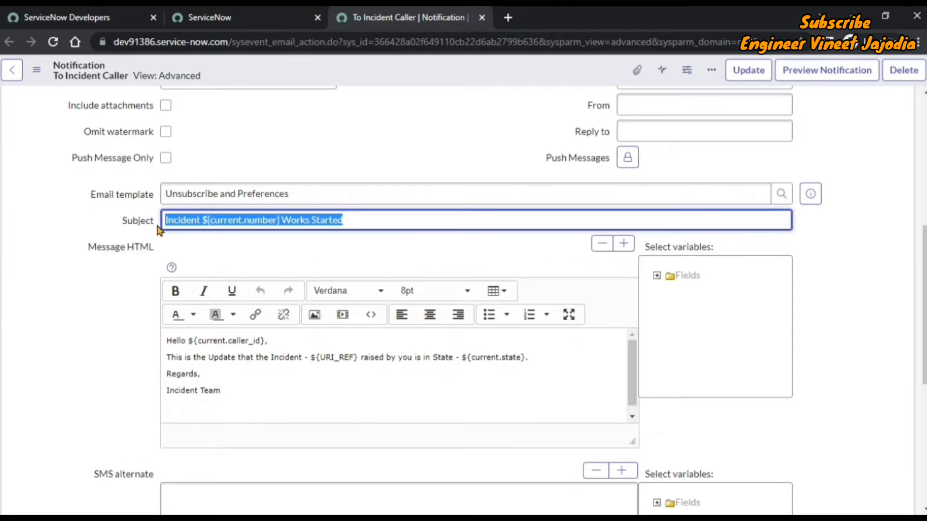
click(391, 255)
Step: Recheck the When to send conditions, then return to the App Engine Studio home page
scroll(418, 137, up, 2)
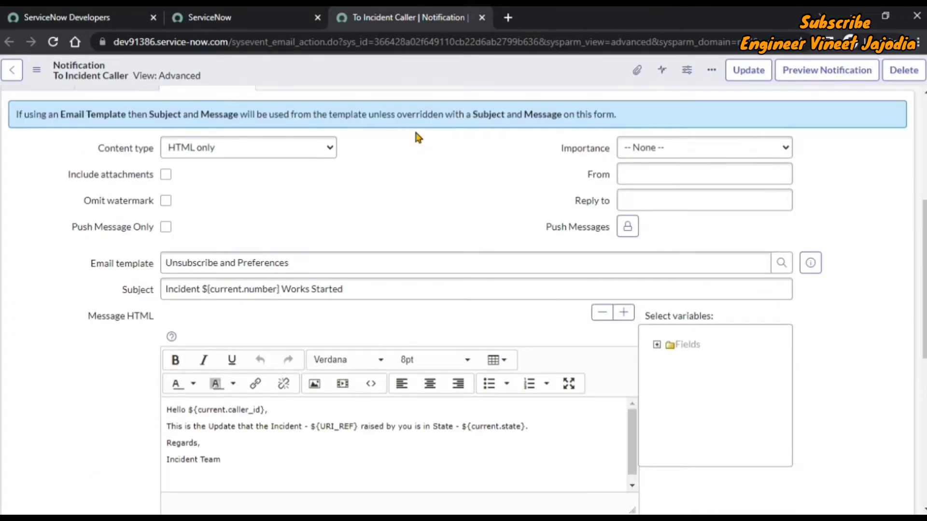
scroll(418, 137, up, 4)
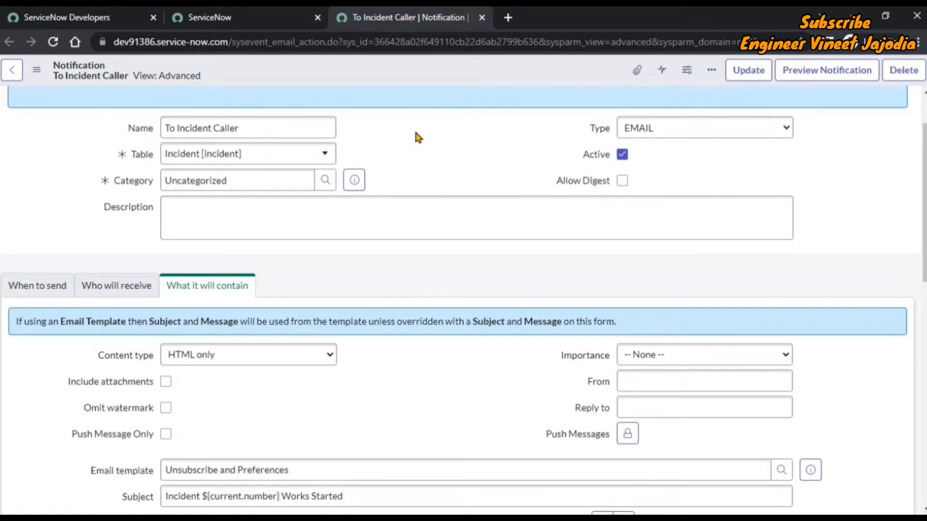
click(37, 290)
scroll(446, 213, down, 2)
scroll(446, 212, down, 3)
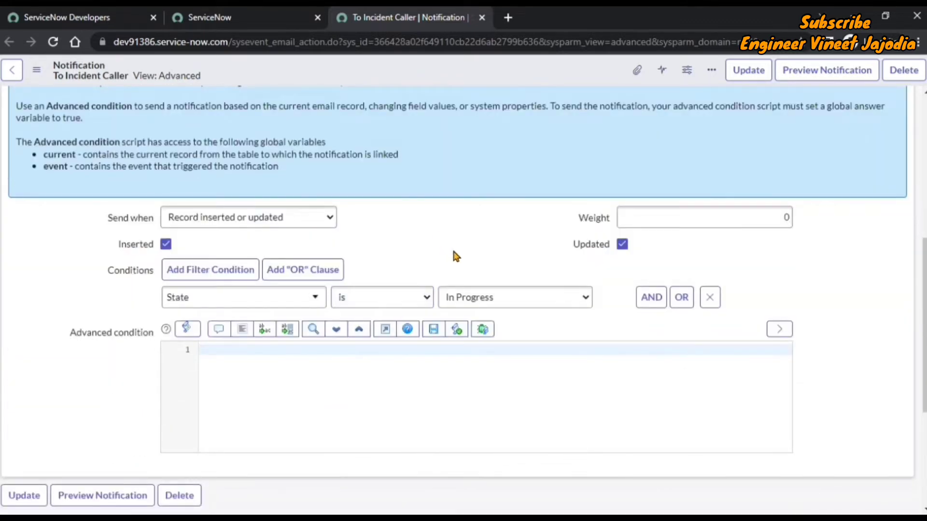
scroll(453, 254, up, 5)
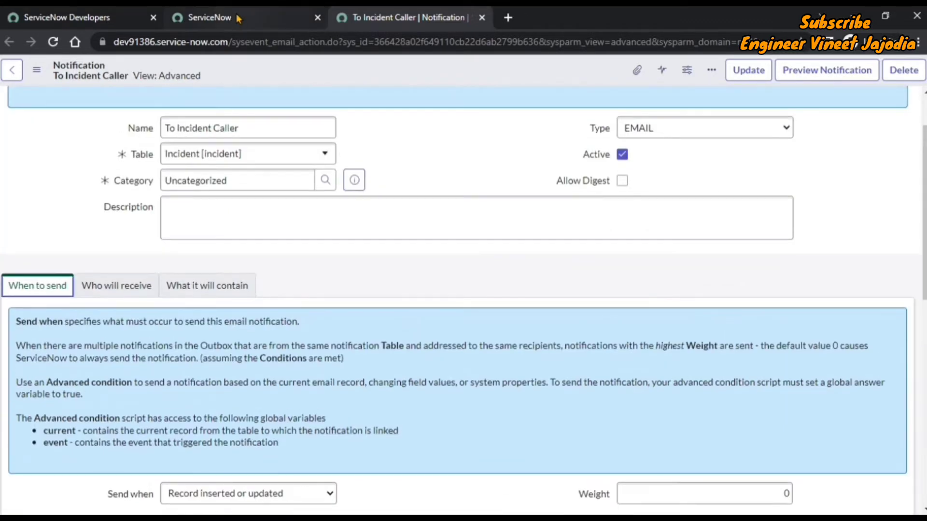
click(238, 18)
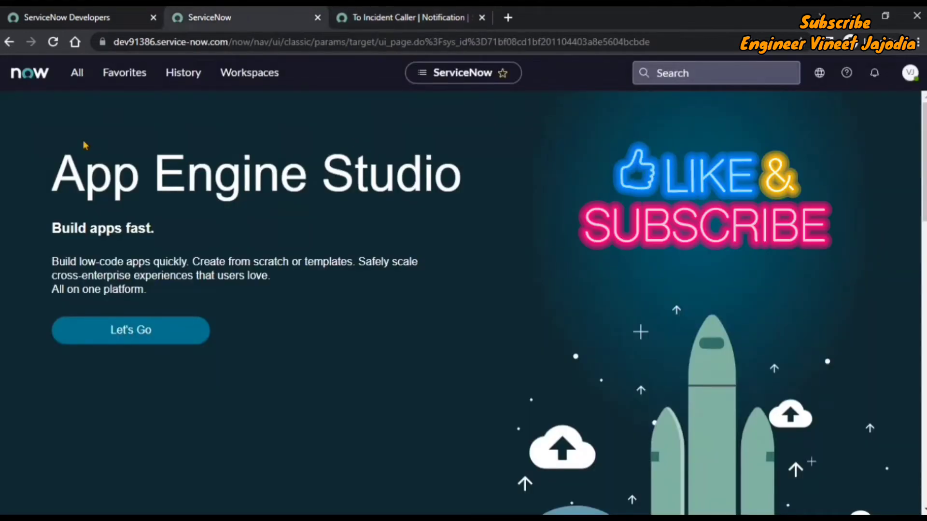
Step: Open a blank incident form by entering incident.FORM in the All navigator filter
click(77, 72)
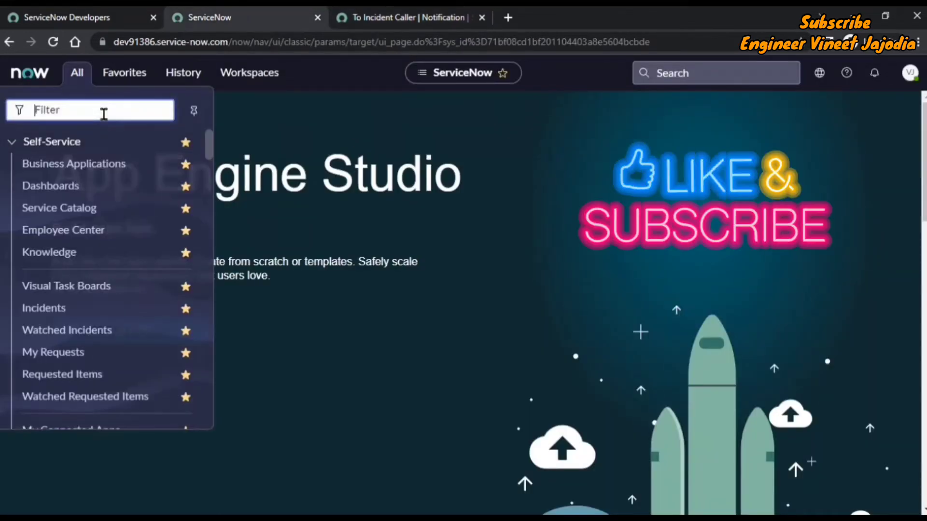
text(in)
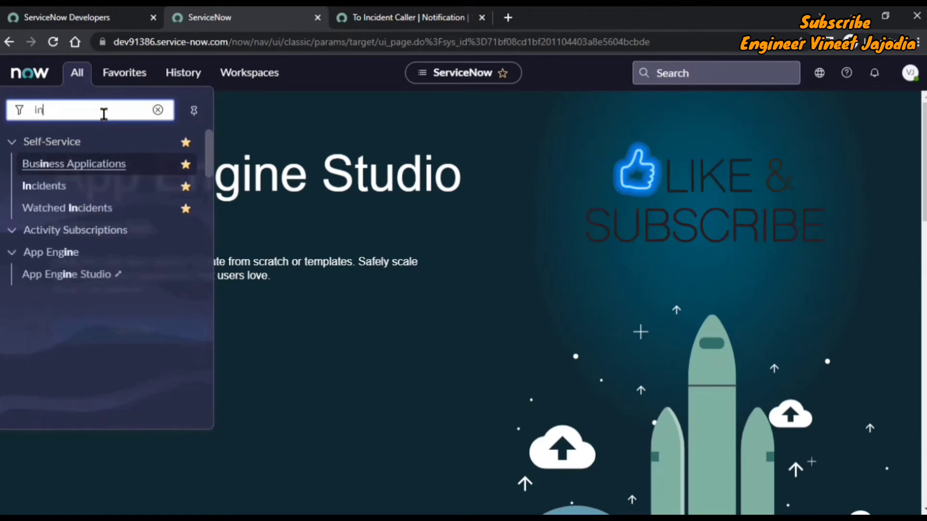
text(cident)
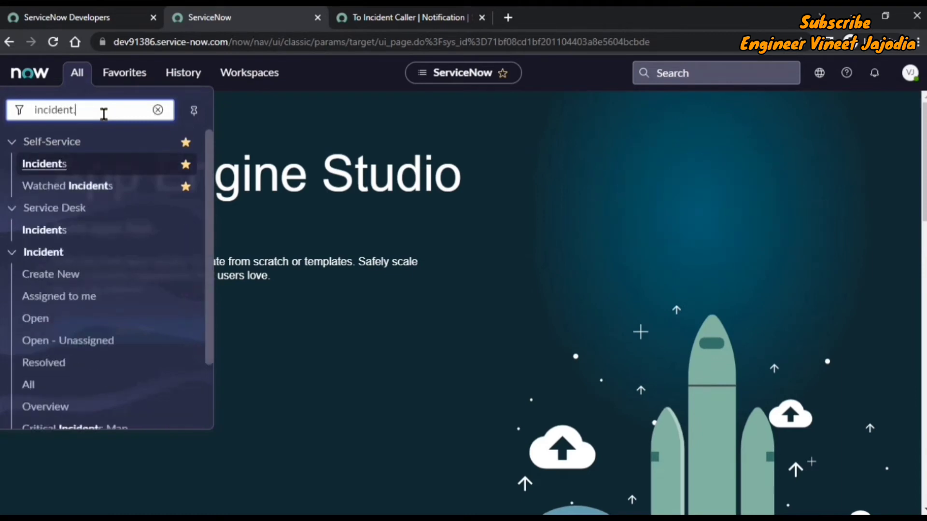
text(.FORM)
key(Return)
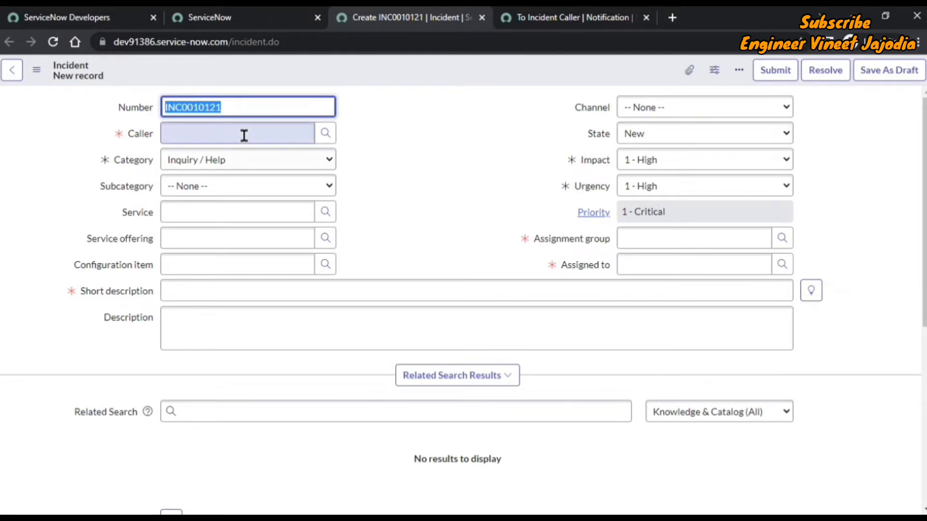
Step: Choose the incident's caller and enter the short description 'Test Notification'
click(224, 136)
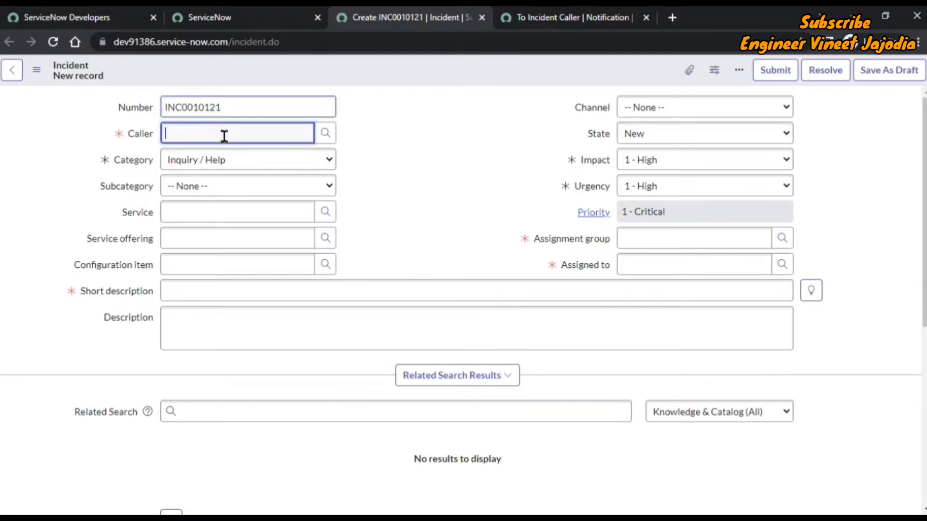
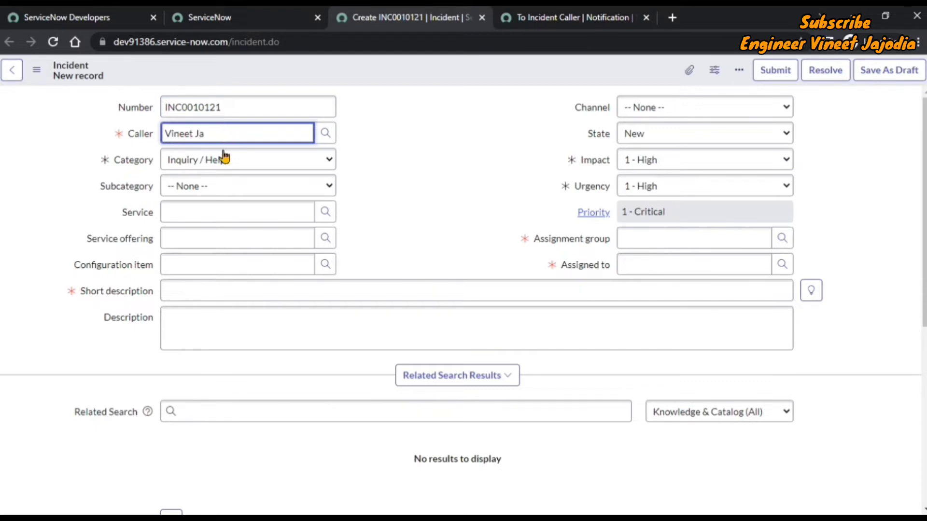
click(223, 157)
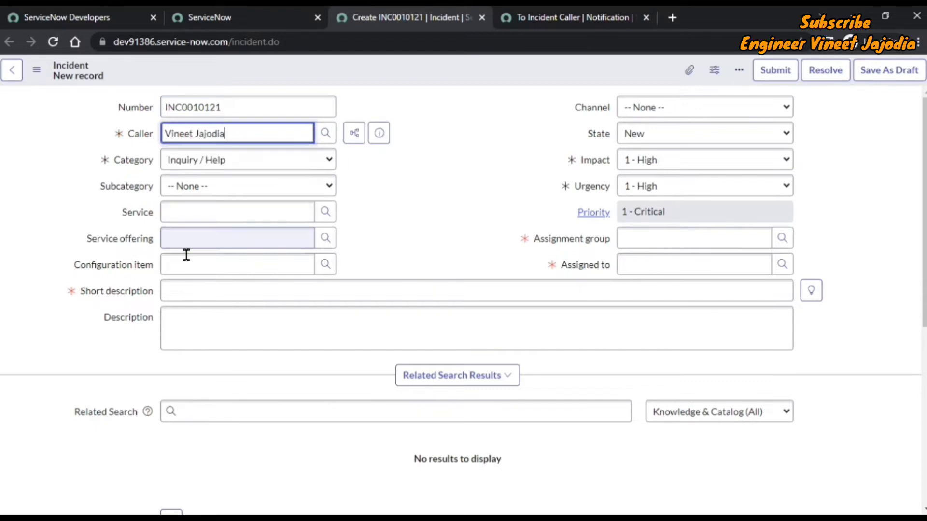
click(194, 286)
text(Test)
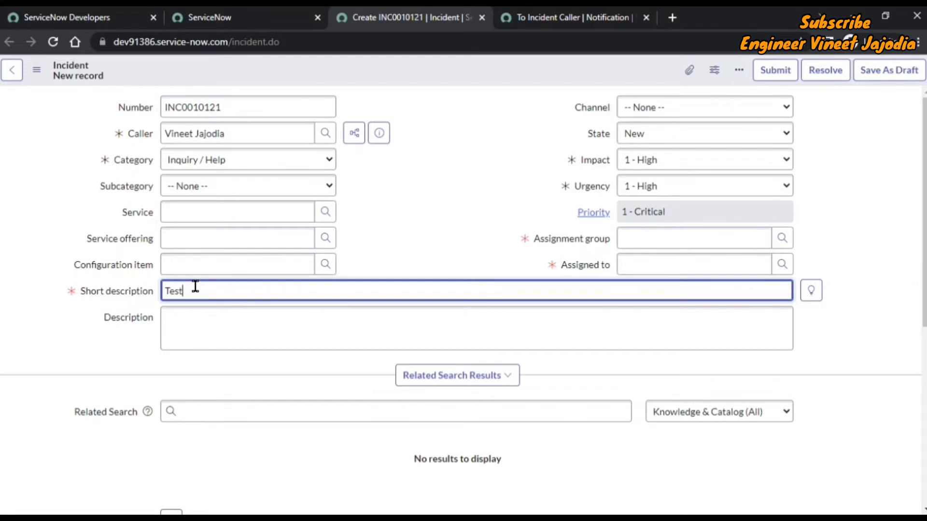
text( Notification)
Step: Set Assignment group to Incident Management and Assigned to to Incident Manager
click(715, 248)
text(Inci)
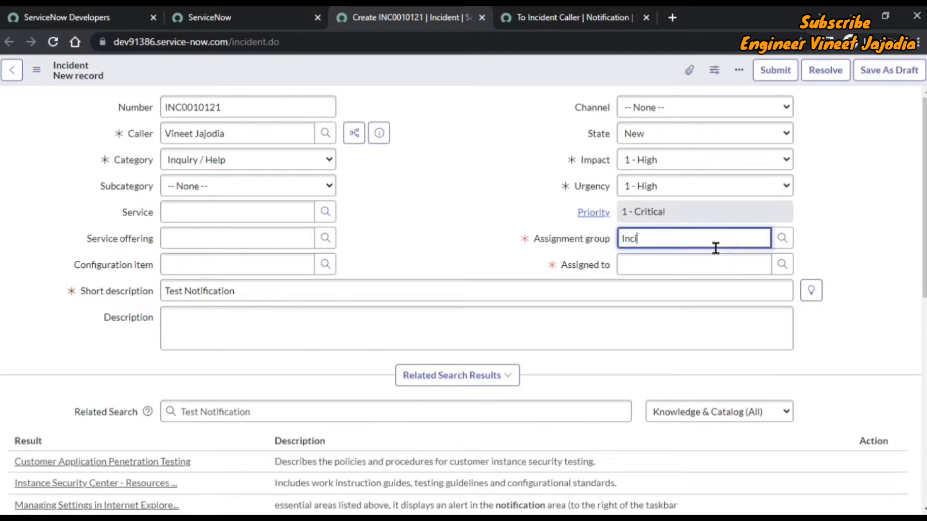
text(dent Man)
click(691, 263)
click(691, 263)
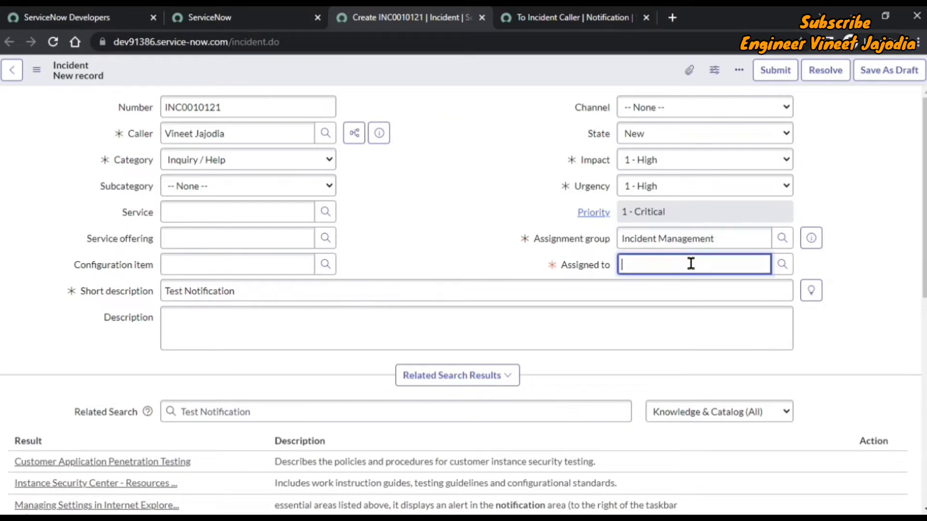
text(Incident Mana)
click(680, 294)
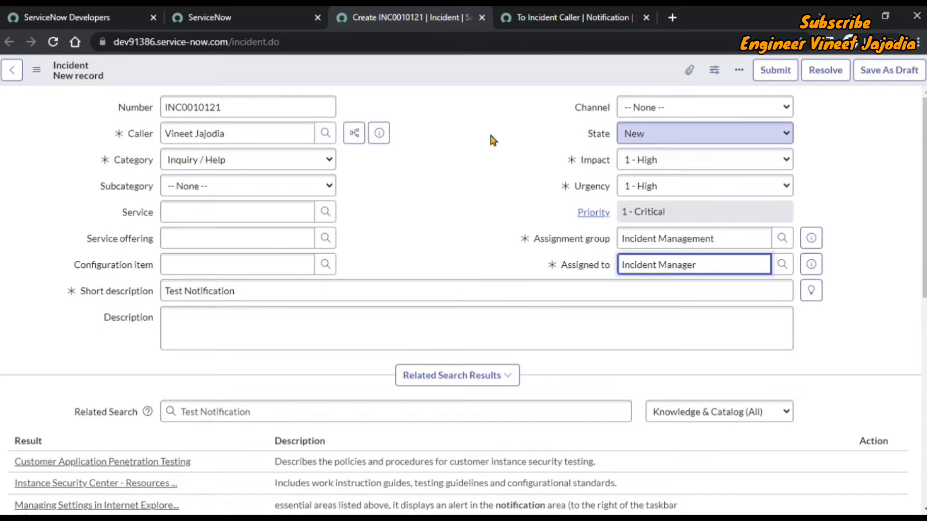
Step: Recheck the notification's State is In Progress trigger condition
click(528, 14)
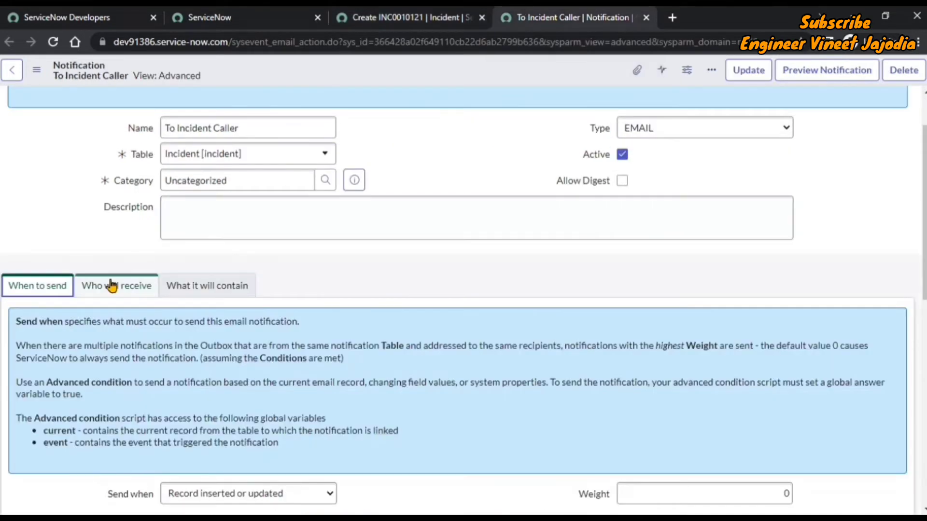
scroll(305, 292, down, 5)
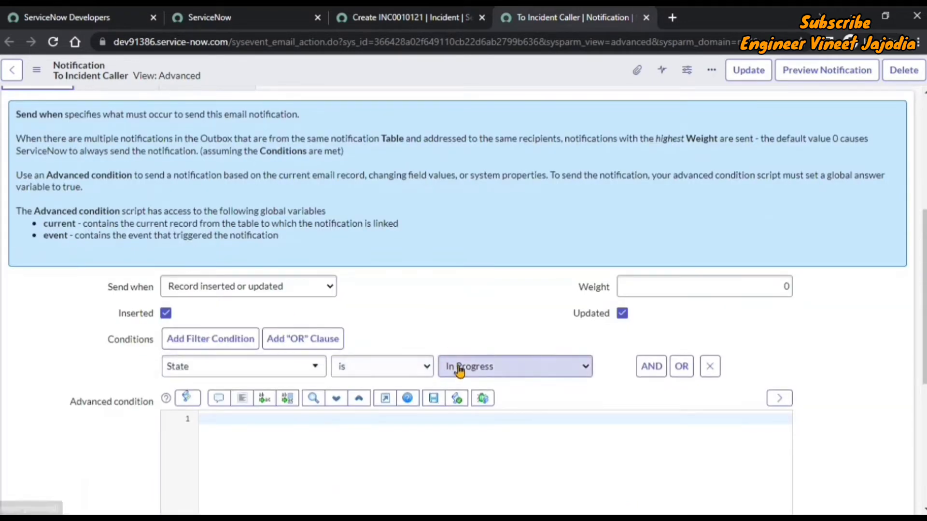
scroll(431, 268, up, 4)
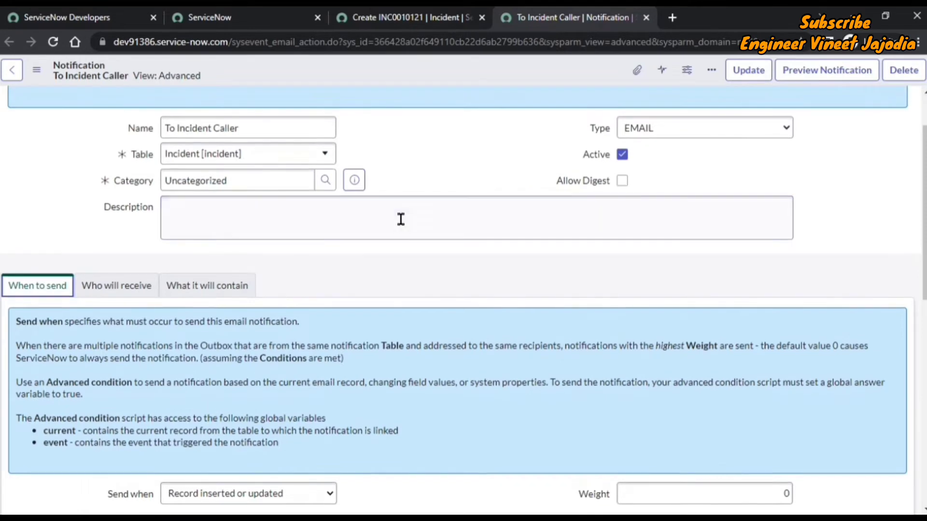
scroll(447, 199, up, 2)
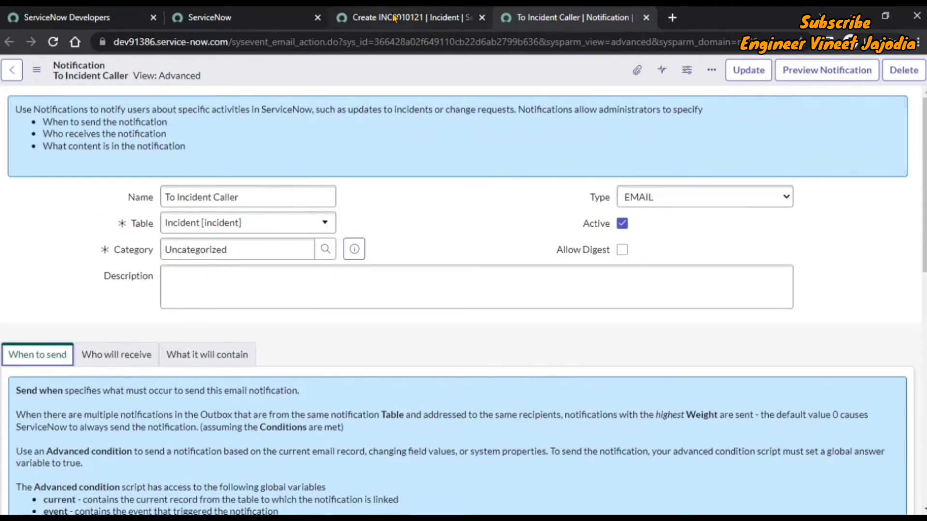
Step: Save incident INC0010121 as In Progress, then return to the App Engine Studio home tab
click(423, 17)
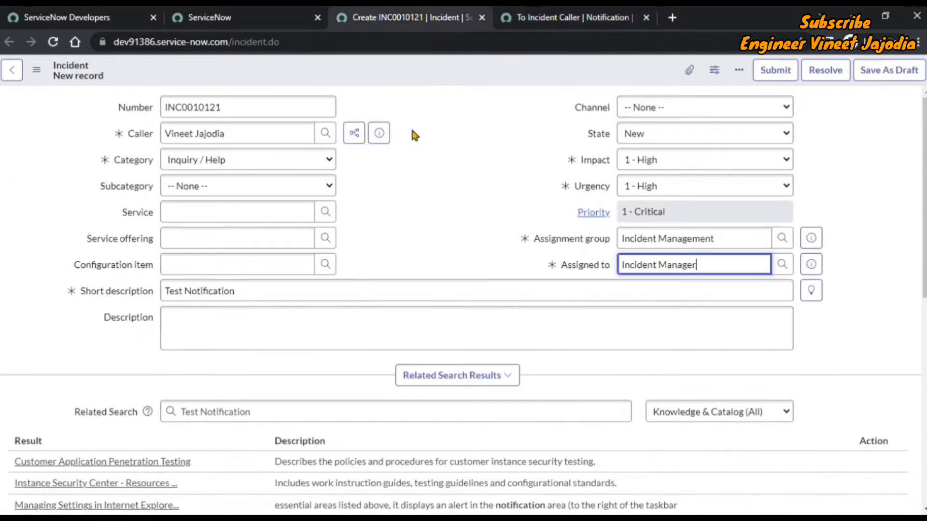
click(37, 70)
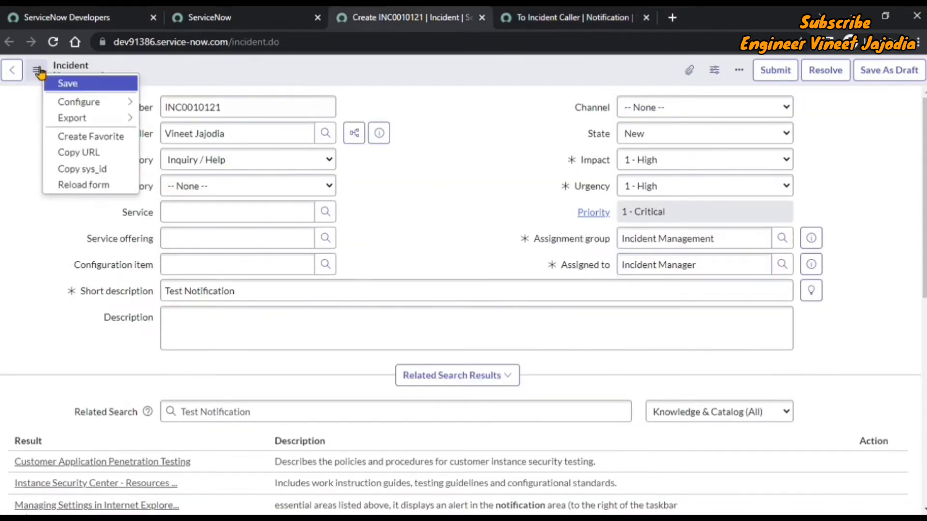
click(66, 83)
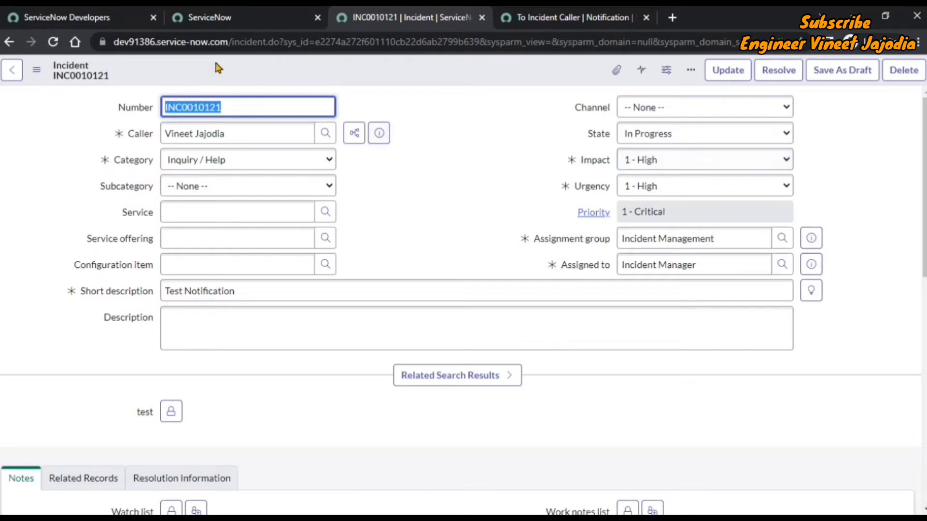
click(206, 19)
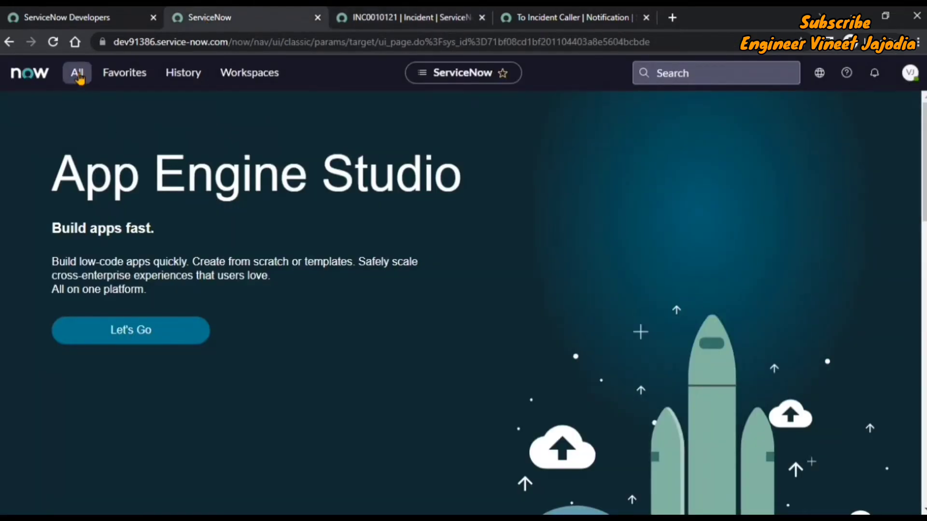
Step: Open System Logs > Emails in a new tab, showing INC0010121's three emails
click(77, 73)
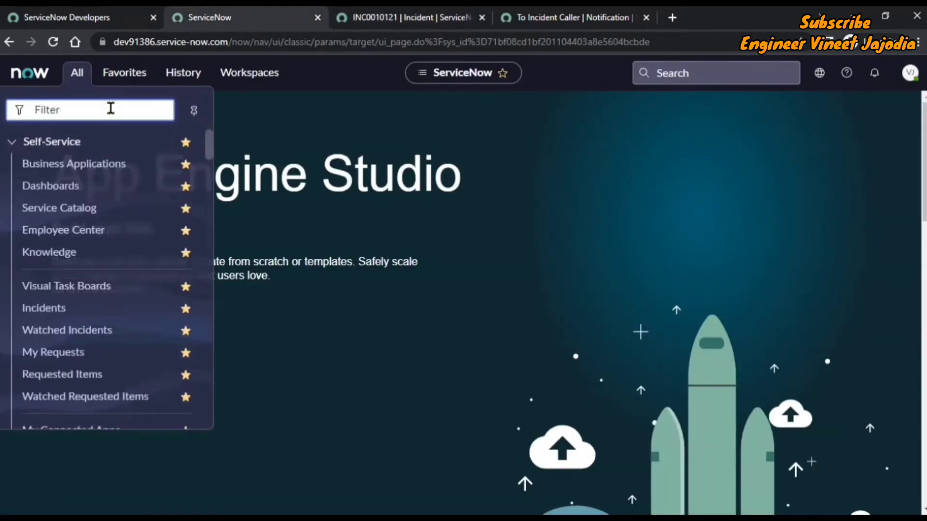
text(emails)
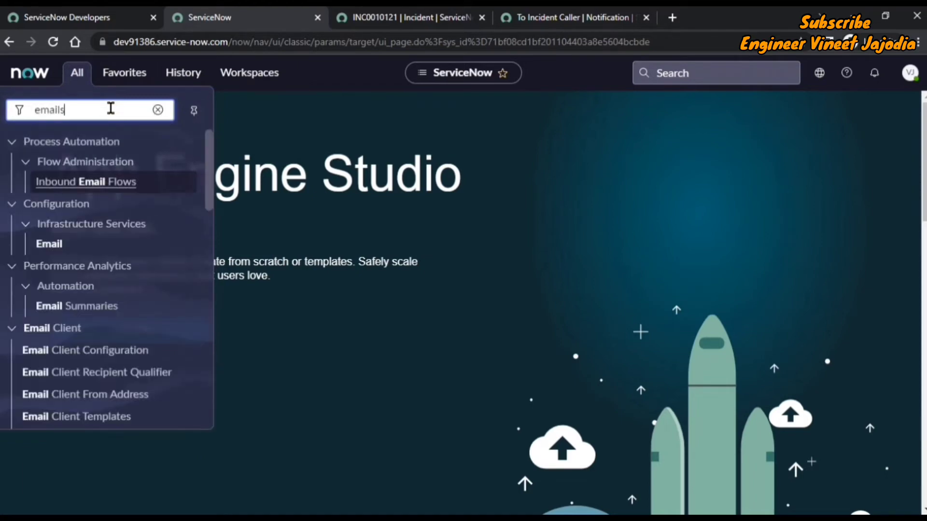
middle_click(85, 170)
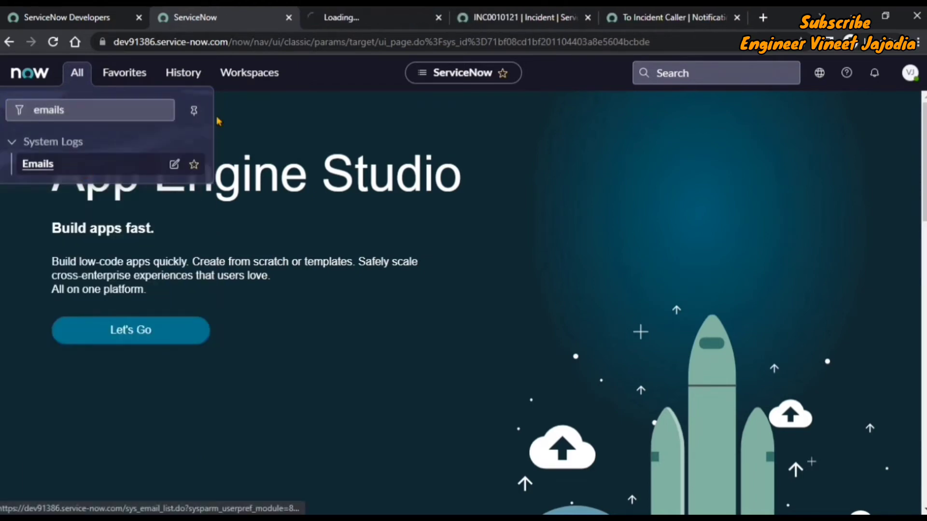
click(367, 17)
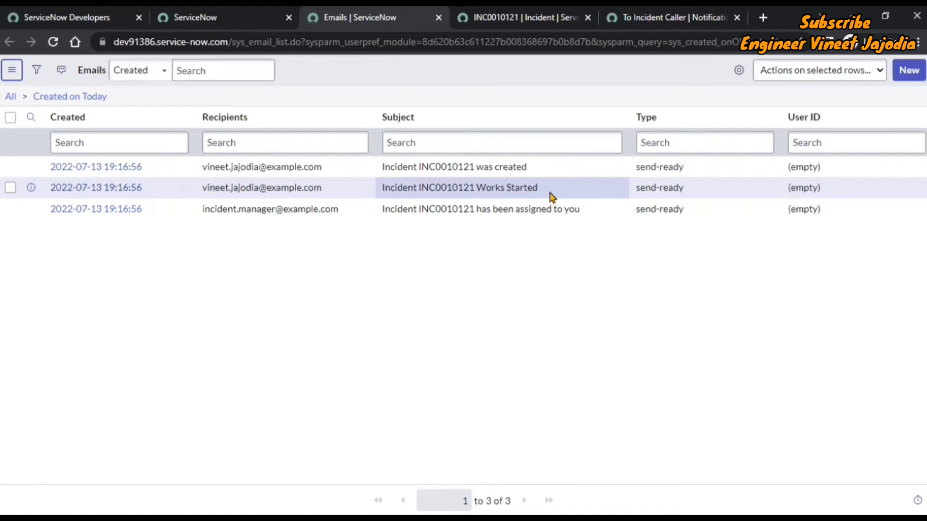
Step: Compare the notification's Works Started subject with the logged email, then return to INC0010121
click(656, 12)
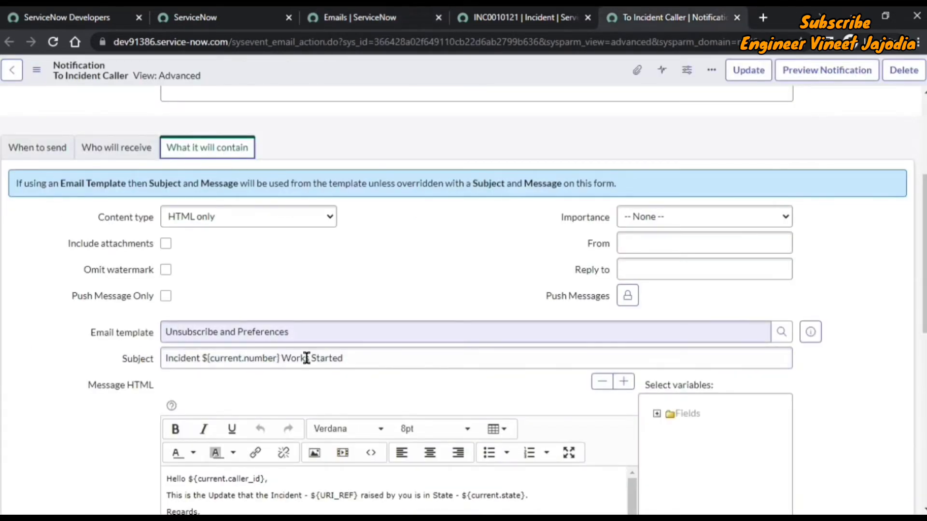
click(341, 360)
drag(340, 360, 161, 367)
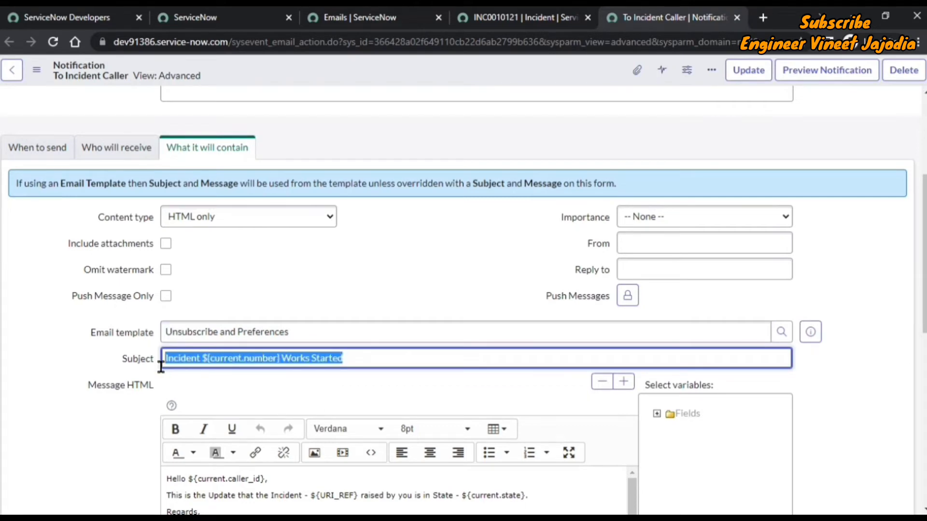
click(317, 17)
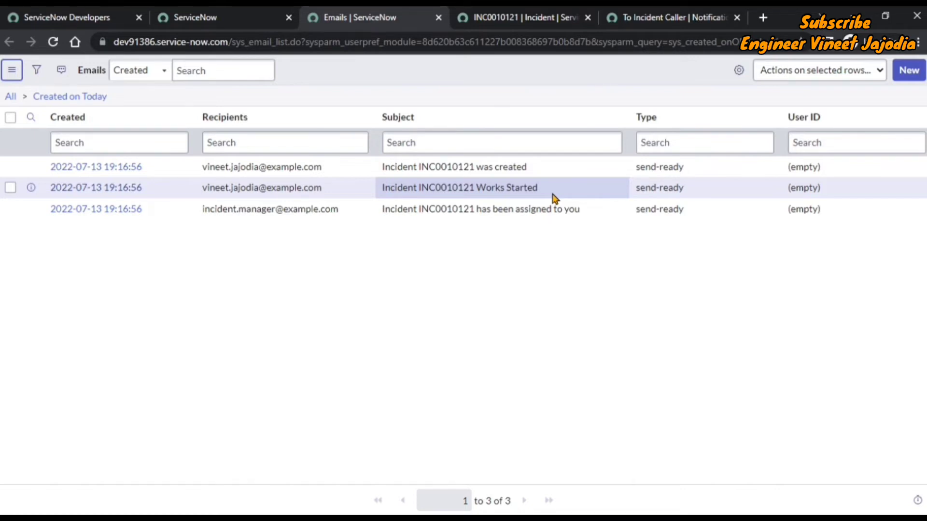
click(529, 19)
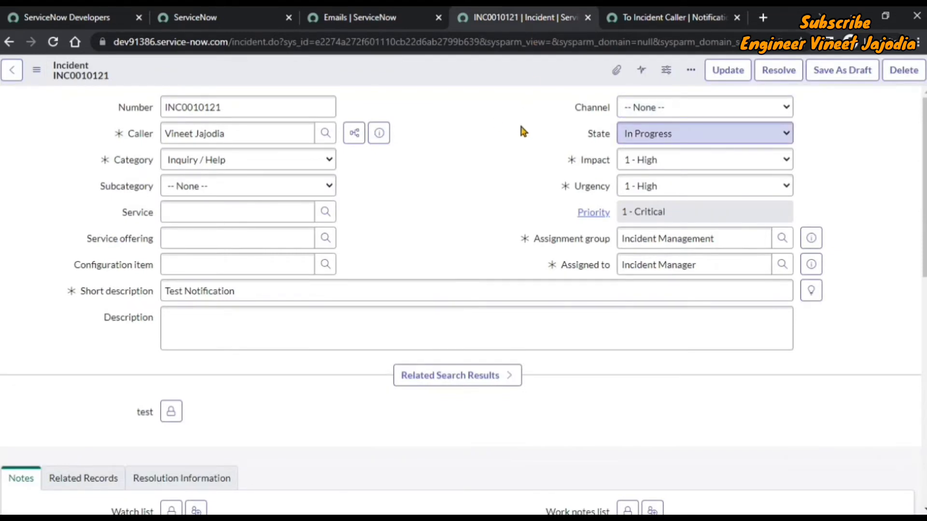
Step: Set INC0010121's subcategory to Email and save the incident
click(224, 189)
click(265, 230)
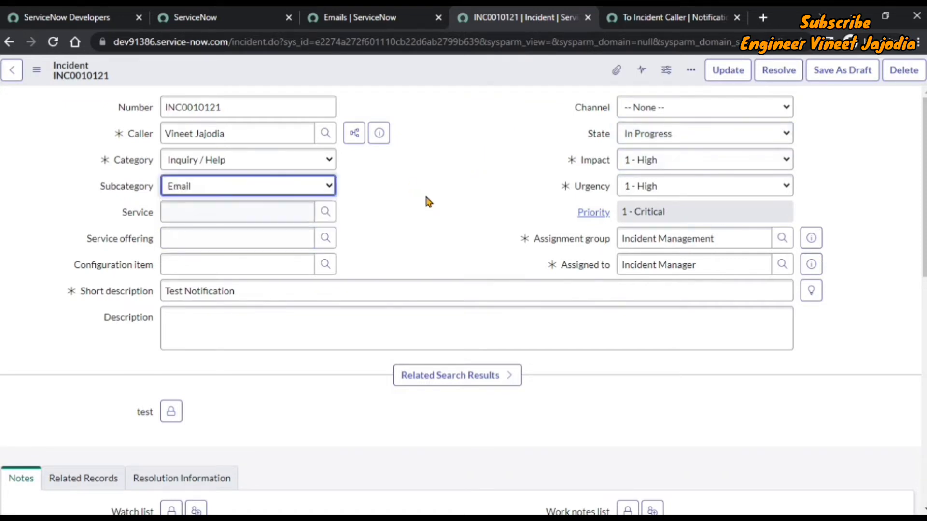
click(41, 75)
click(93, 87)
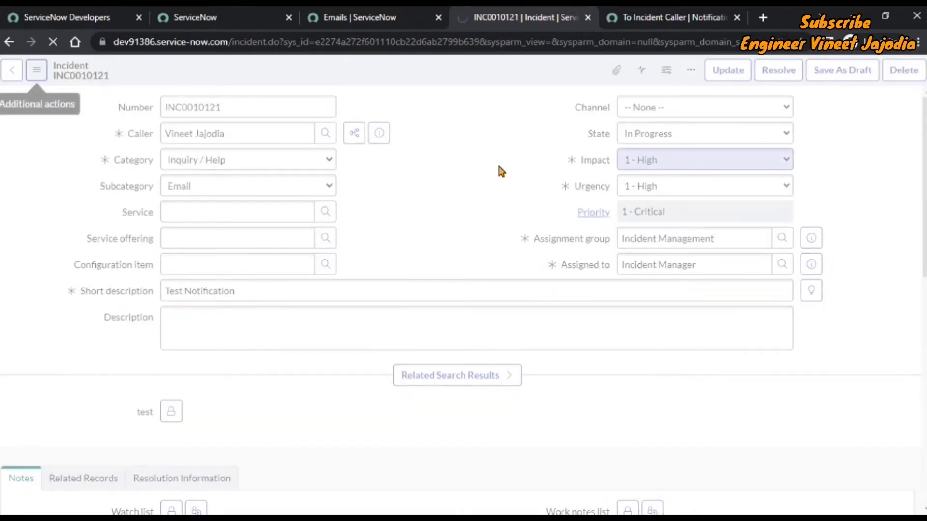
Step: Refresh the Emails list to reveal a second Works Started email, then review the When to send conditions
click(387, 19)
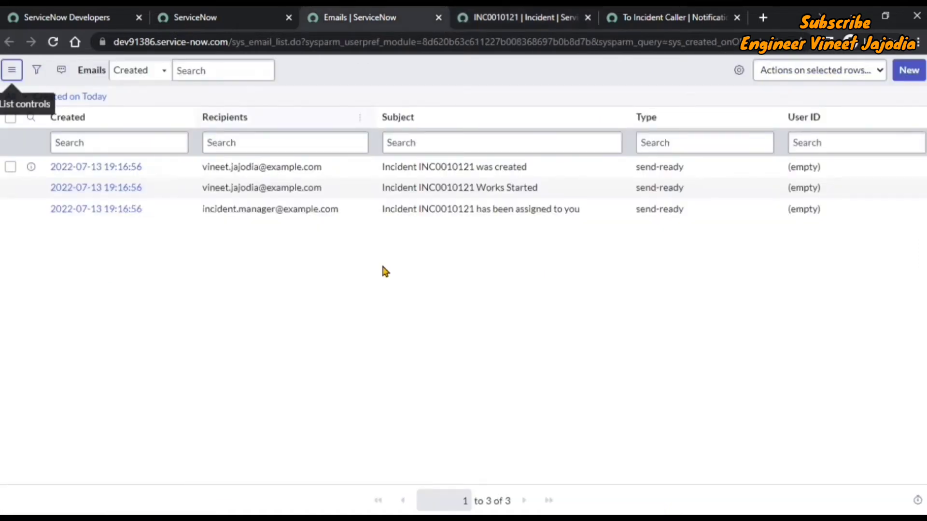
click(12, 70)
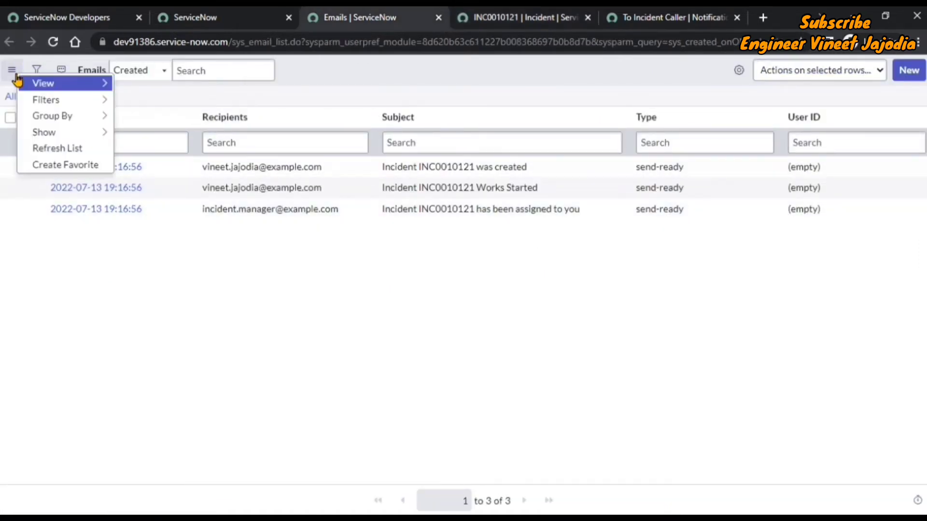
click(62, 148)
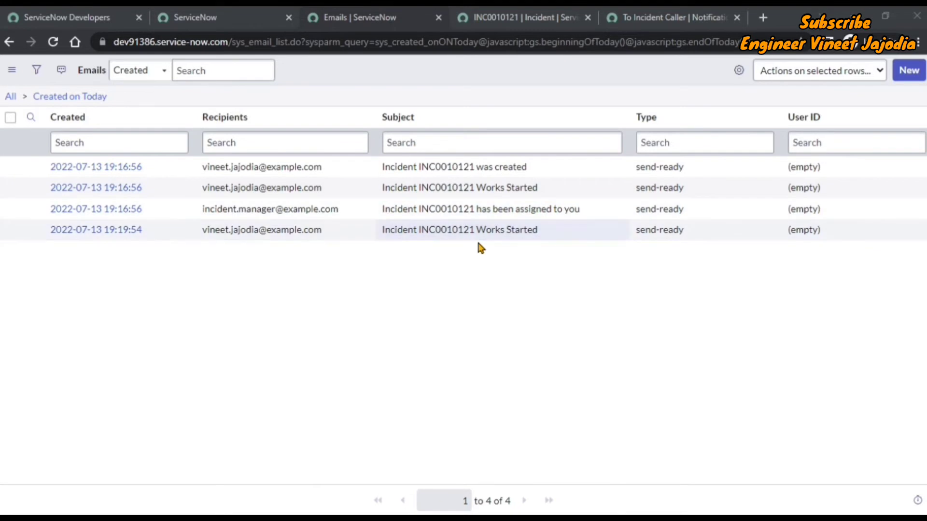
click(671, 17)
click(36, 147)
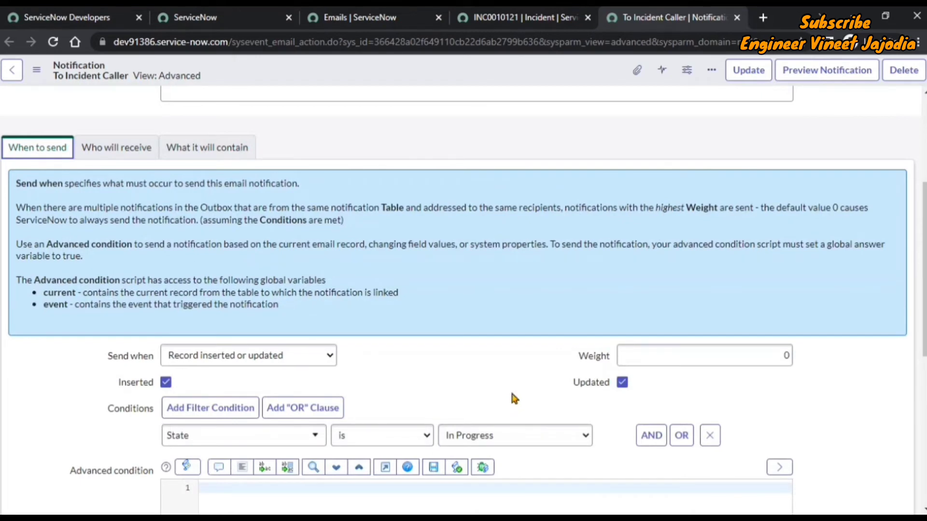
Step: Change INC0010121's subcategory to Internal Application and save it
key(ctrl+shift+Tab)
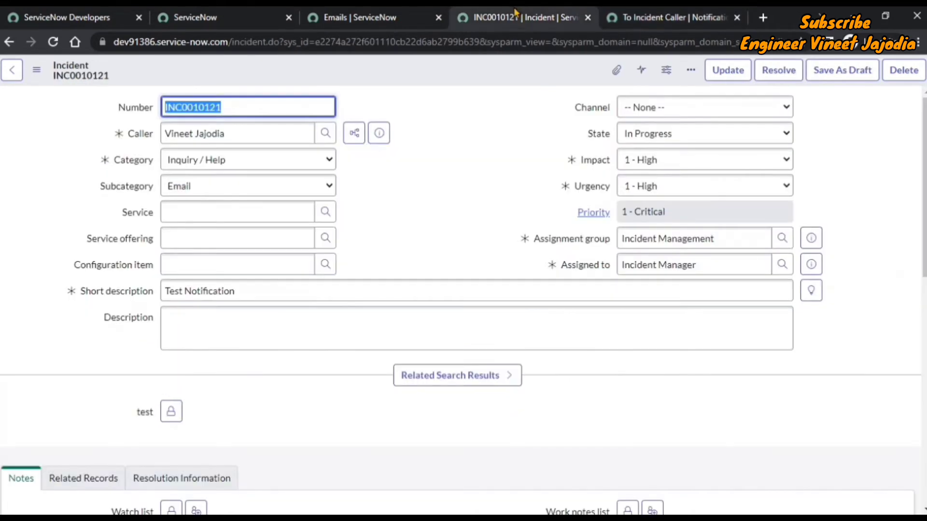
click(299, 189)
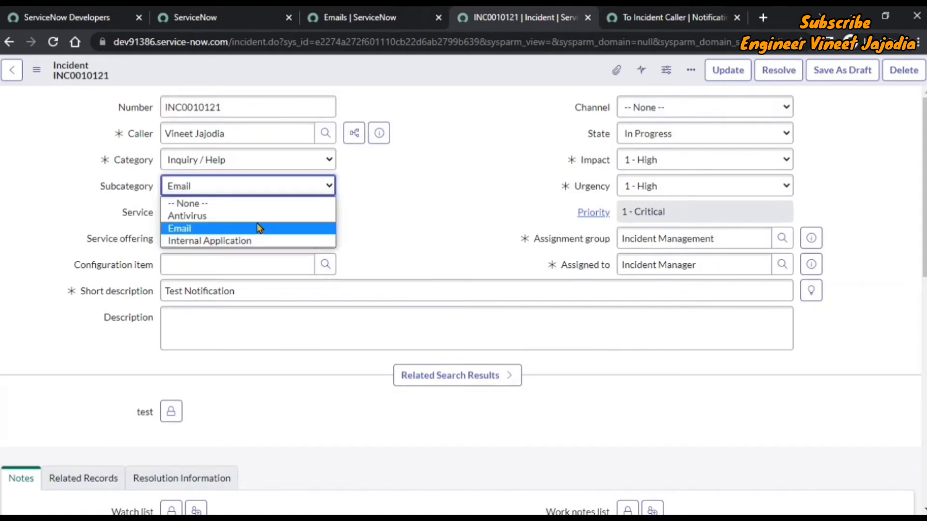
click(260, 230)
click(252, 189)
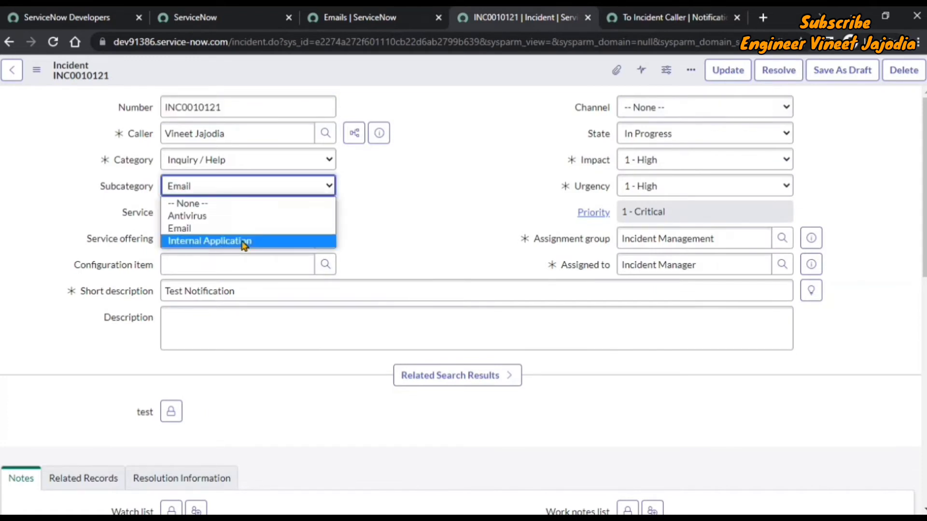
click(244, 240)
click(36, 70)
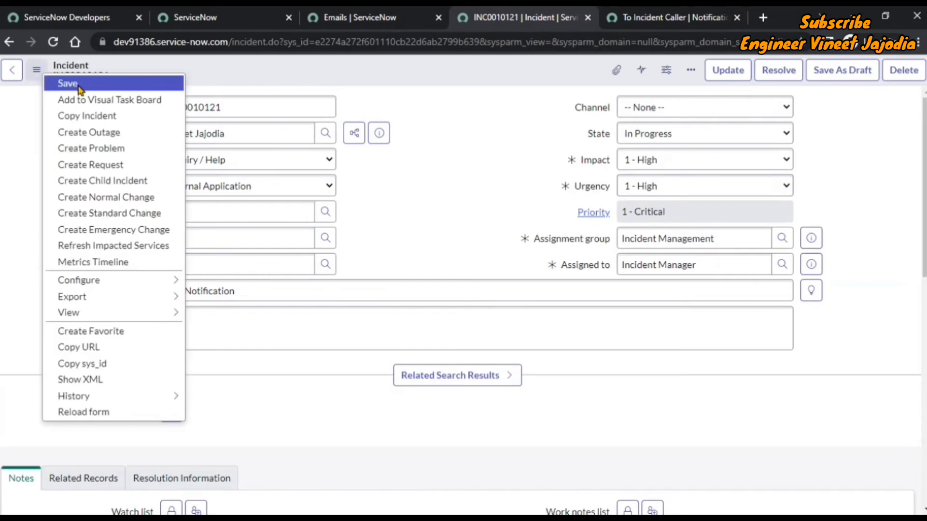
click(92, 85)
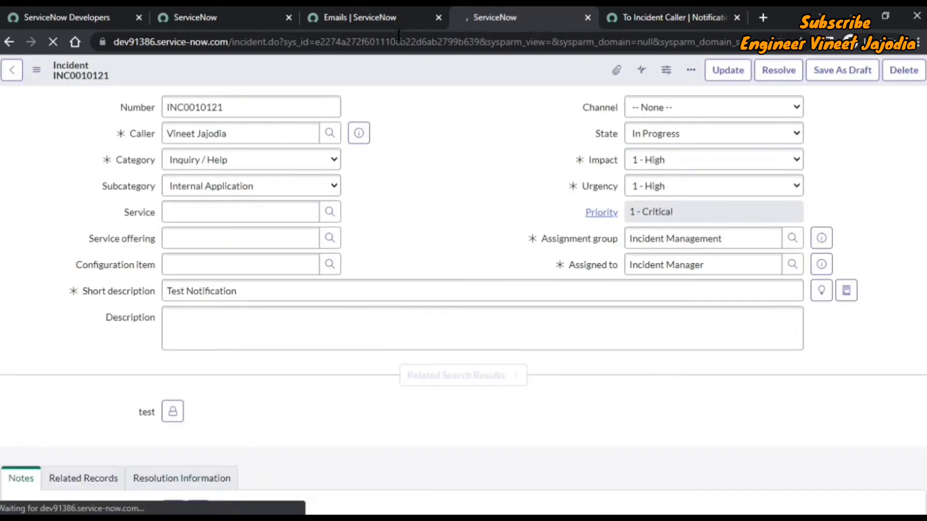
Step: Refresh the email log to show a third Works Started email at 19:23:53, then return to the notification
click(383, 19)
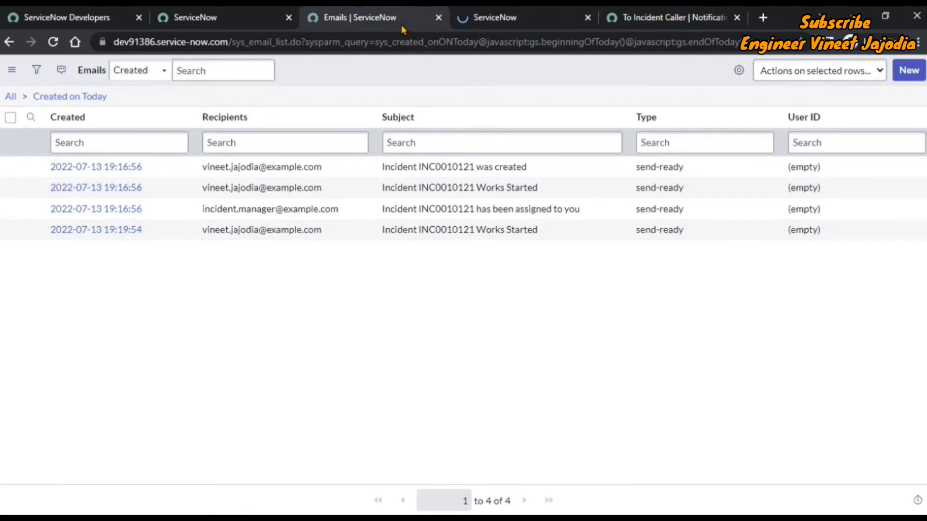
click(11, 70)
click(44, 143)
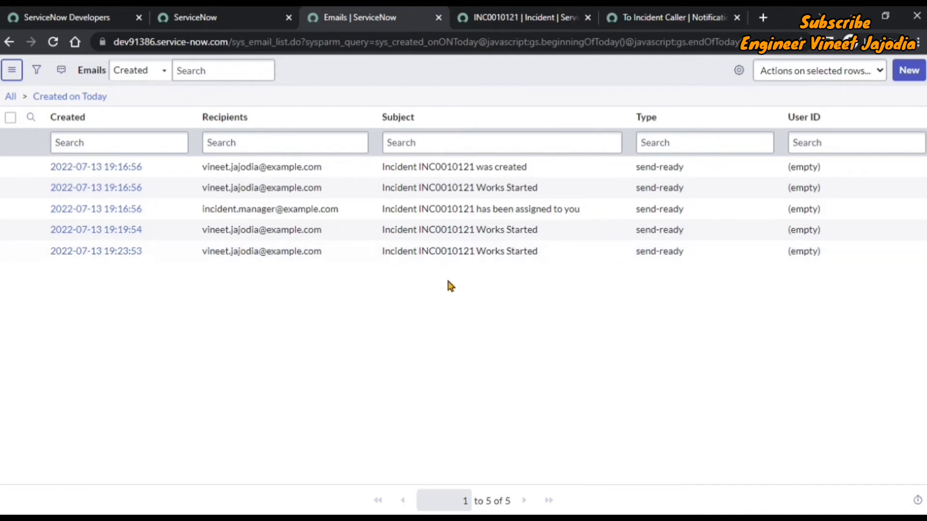
click(663, 14)
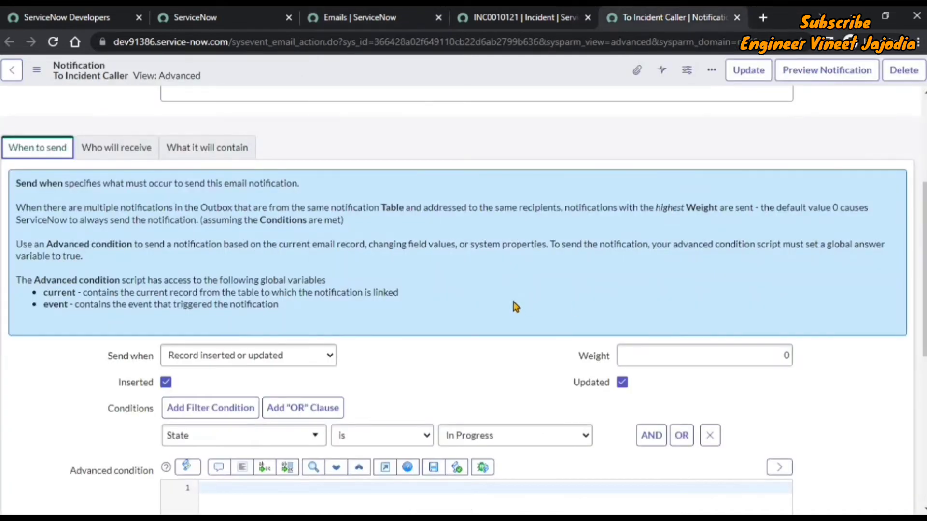
Step: Change the State condition operator to 'changes to' In Progress and save the notification
scroll(516, 307, down, 3)
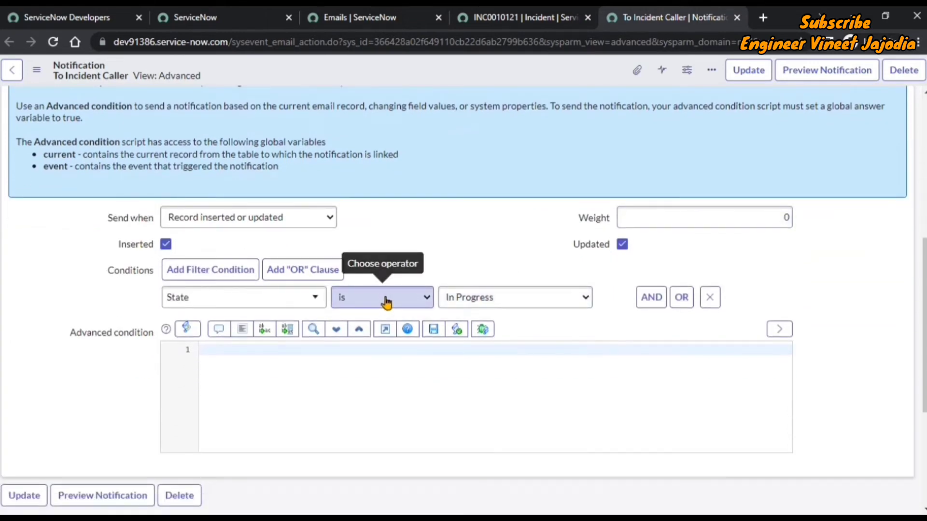
click(387, 302)
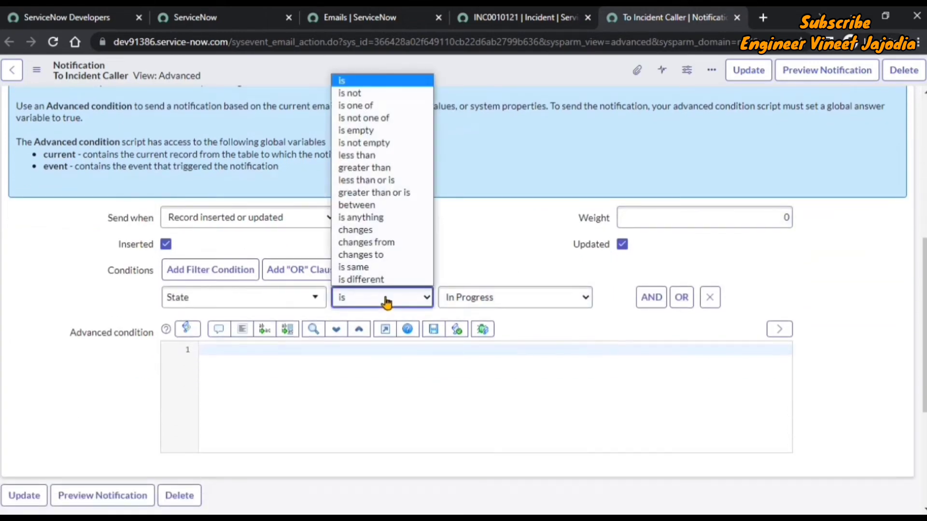
click(386, 255)
scroll(472, 255, up, 6)
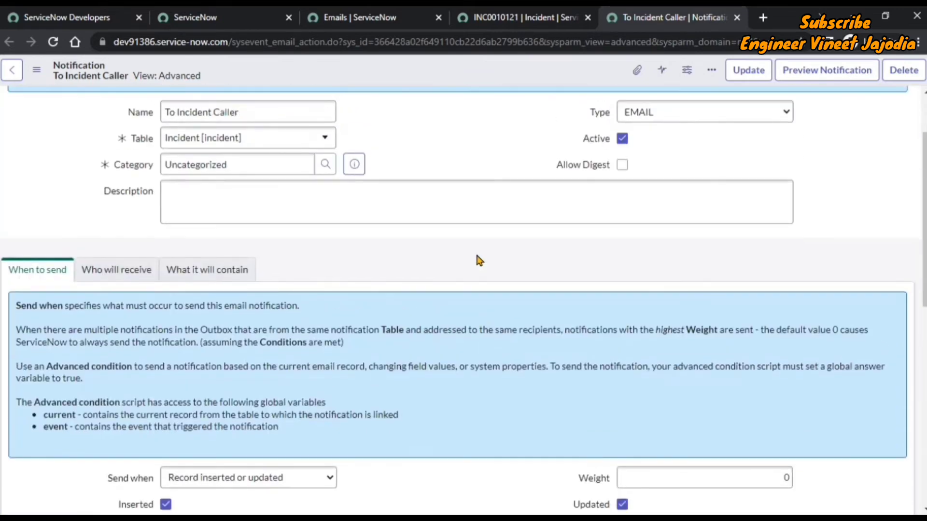
click(43, 71)
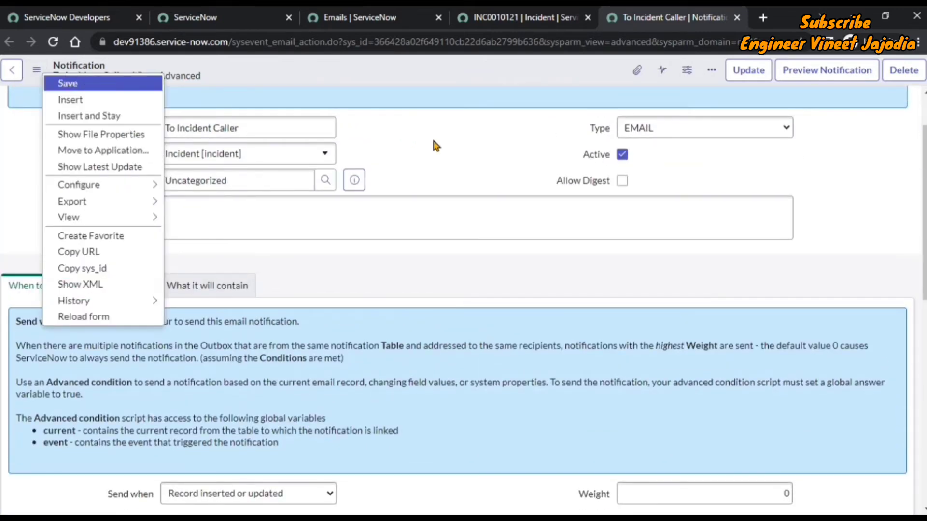
key(Return)
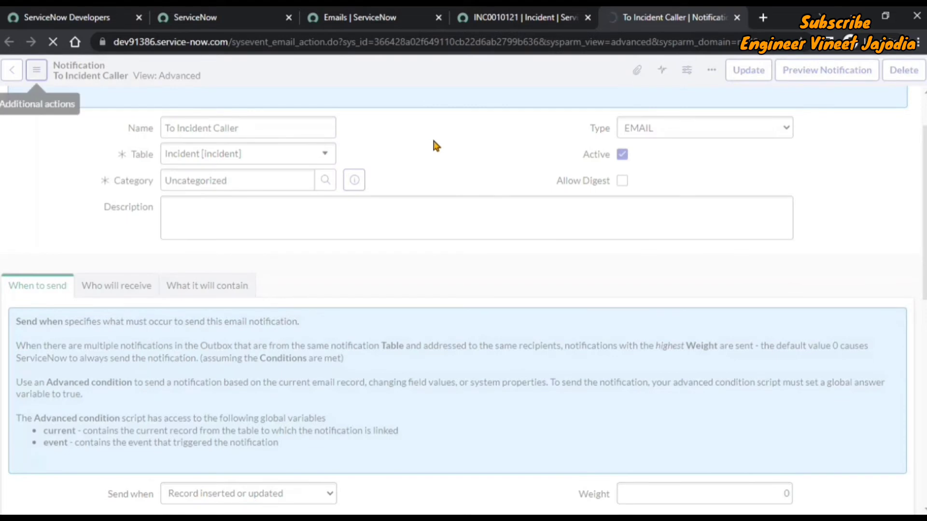
click(360, 17)
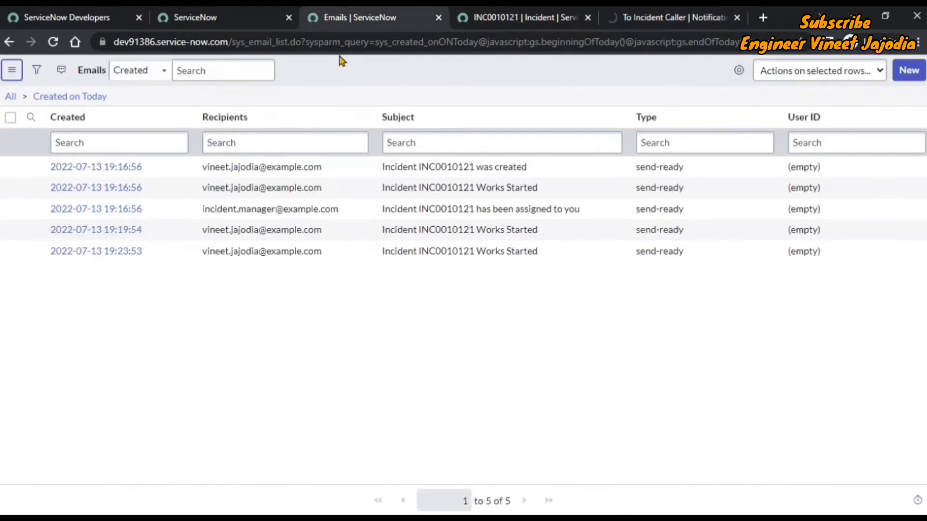
Step: Select all five logged emails and delete them, confirming the deletion
click(10, 118)
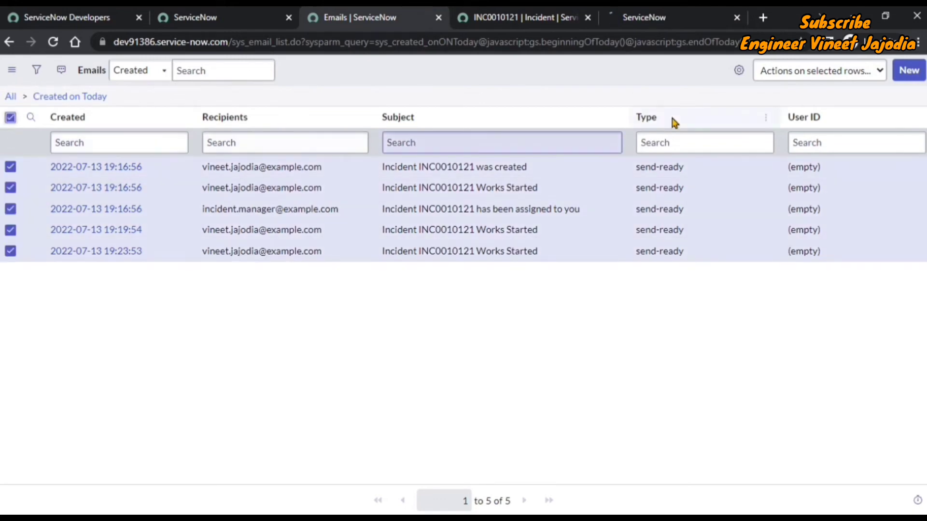
click(813, 70)
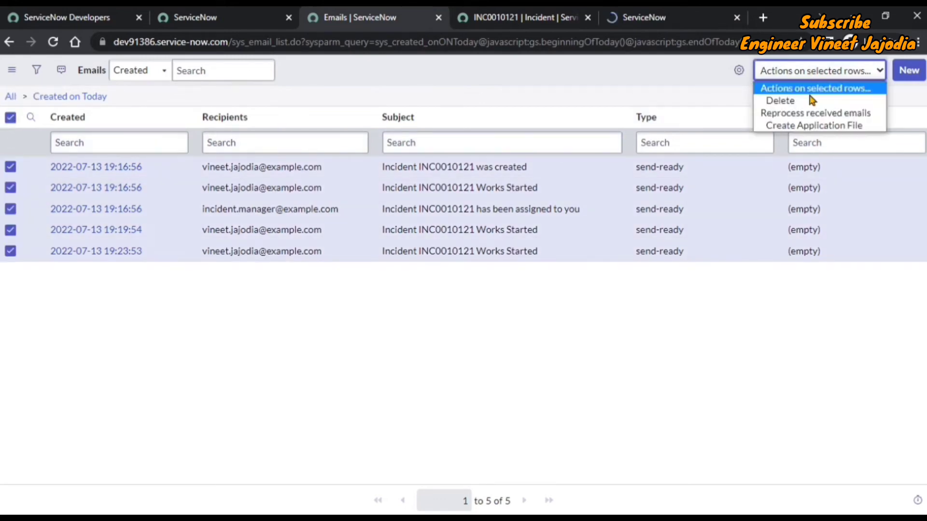
click(810, 102)
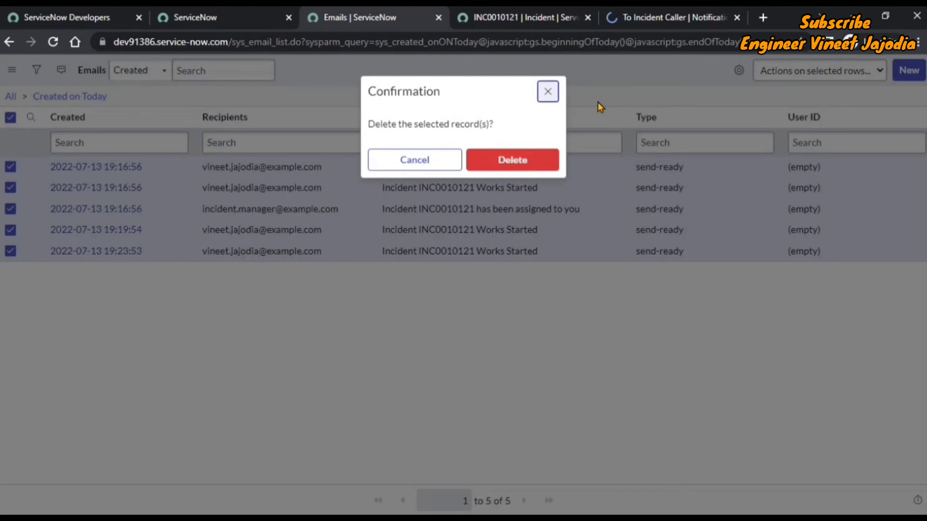
click(497, 165)
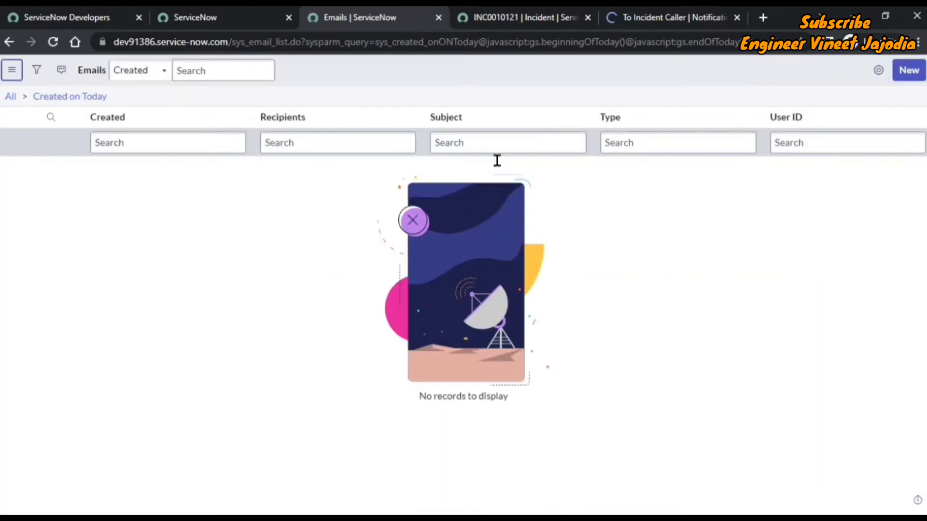
Step: Review the notification's condition that State changes to In Progress
click(618, 20)
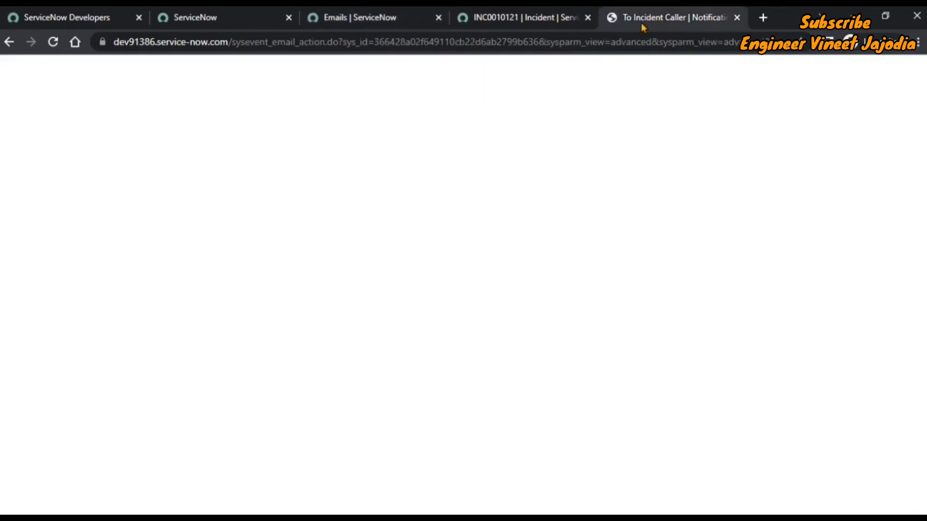
scroll(406, 188, down, 4)
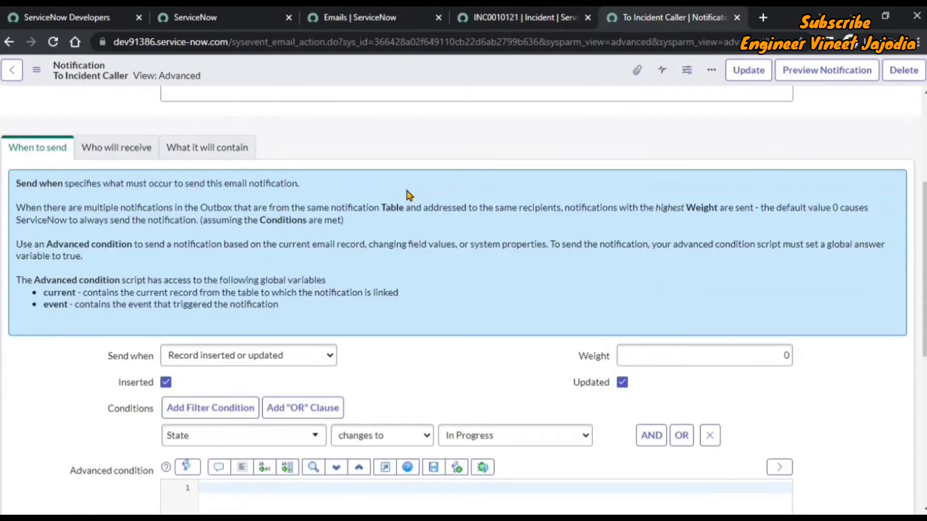
scroll(411, 202, down, 4)
scroll(413, 203, up, 8)
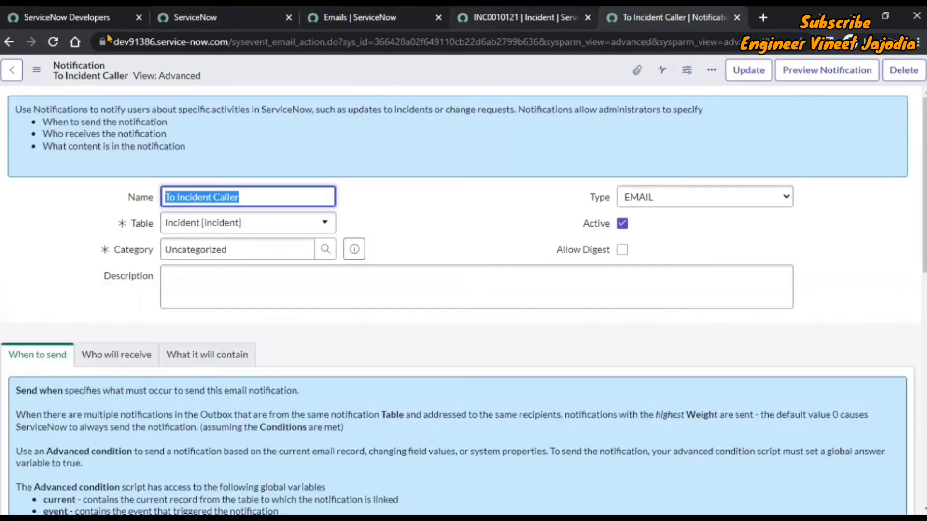
Step: Open a new incident form by entering incident.FORM in the navigator filter
click(218, 19)
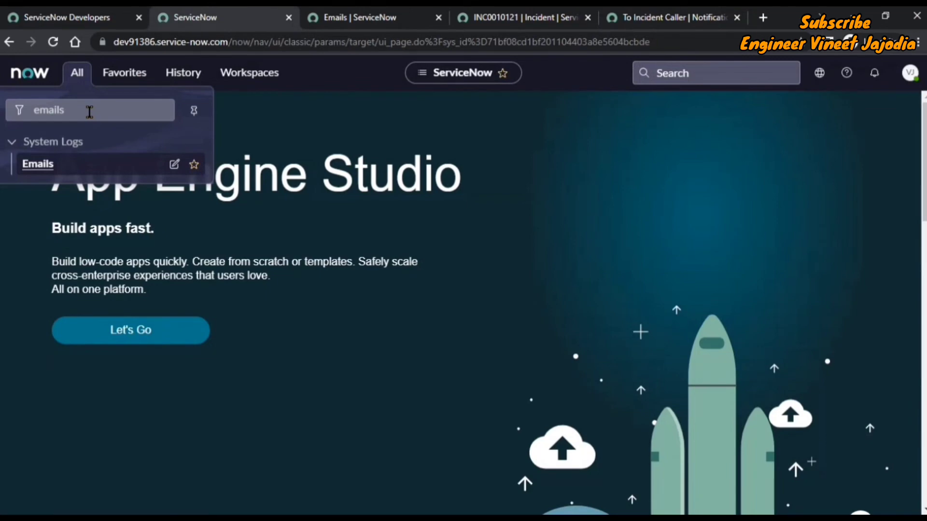
drag(89, 112, 24, 115)
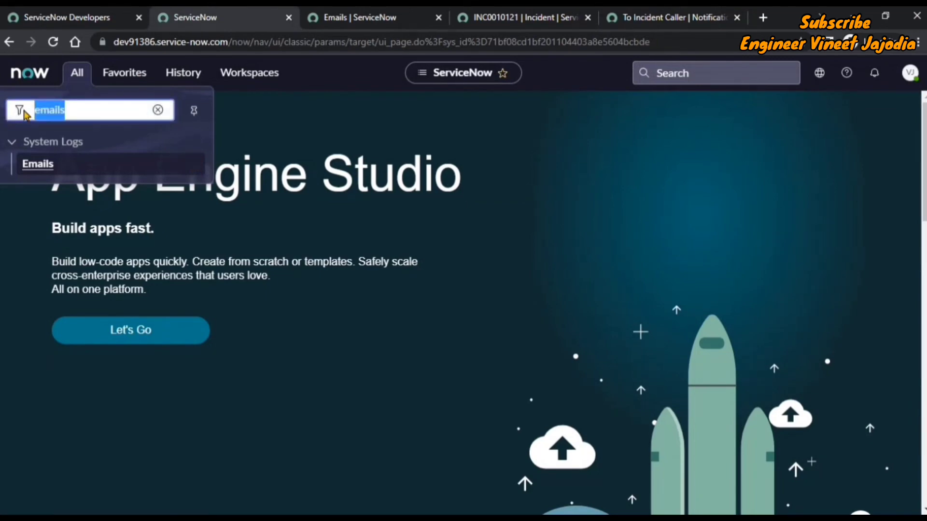
key(BackSpace)
text(in)
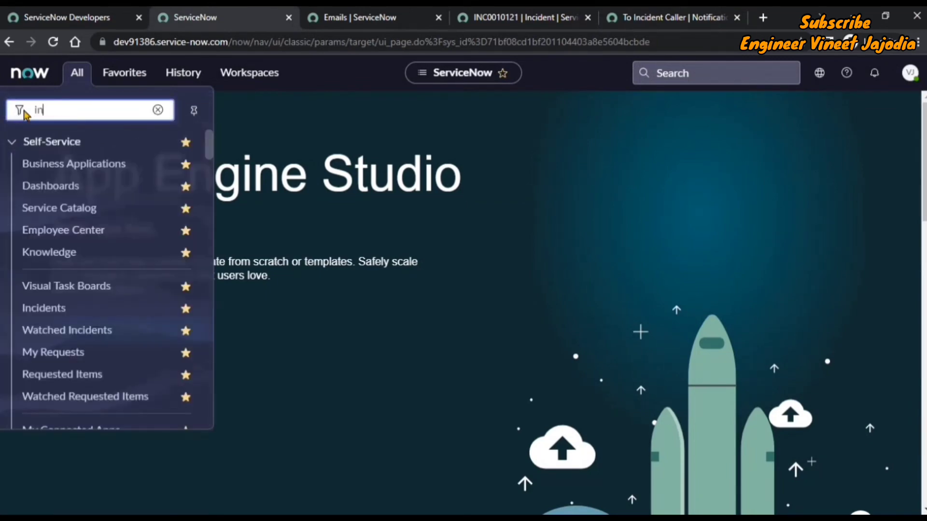
text(cident.)
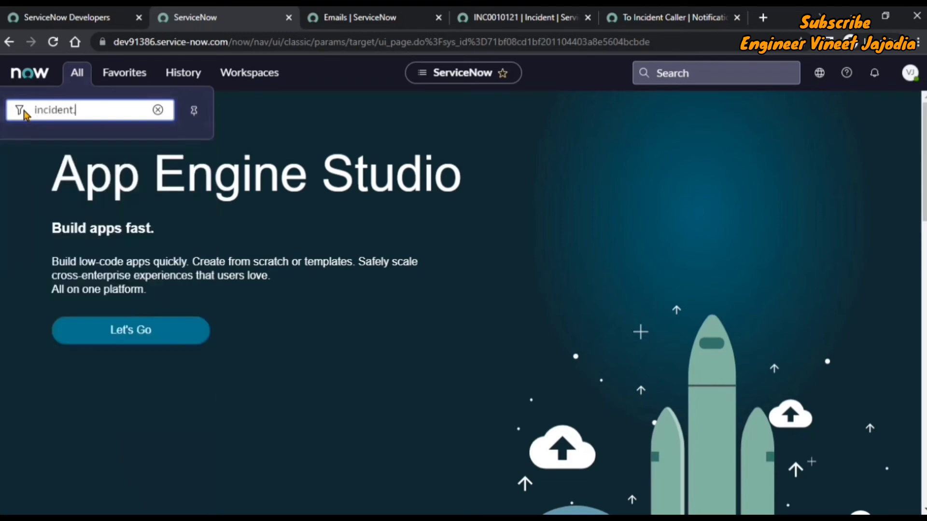
text(FORM)
key(Return)
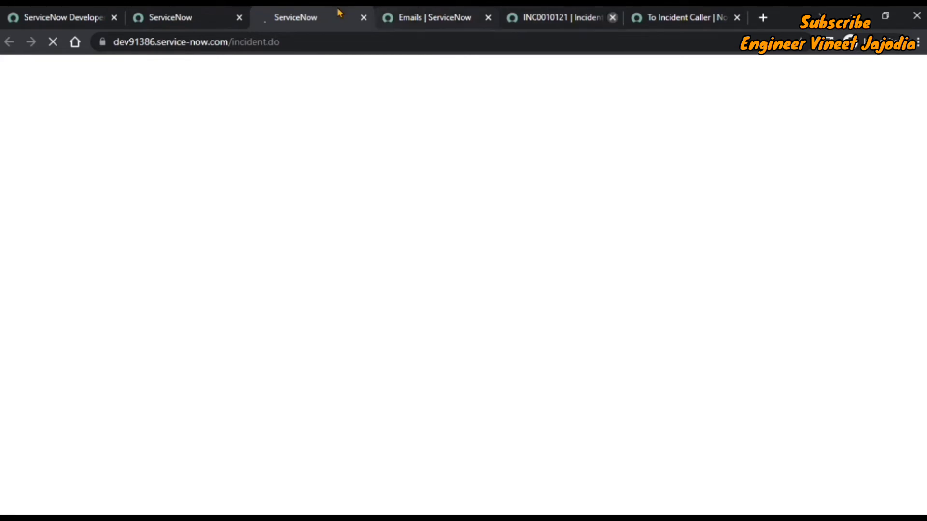
Step: Close the old INC0010121 tab, enter the caller's name, and save new incident INC0010122
click(611, 18)
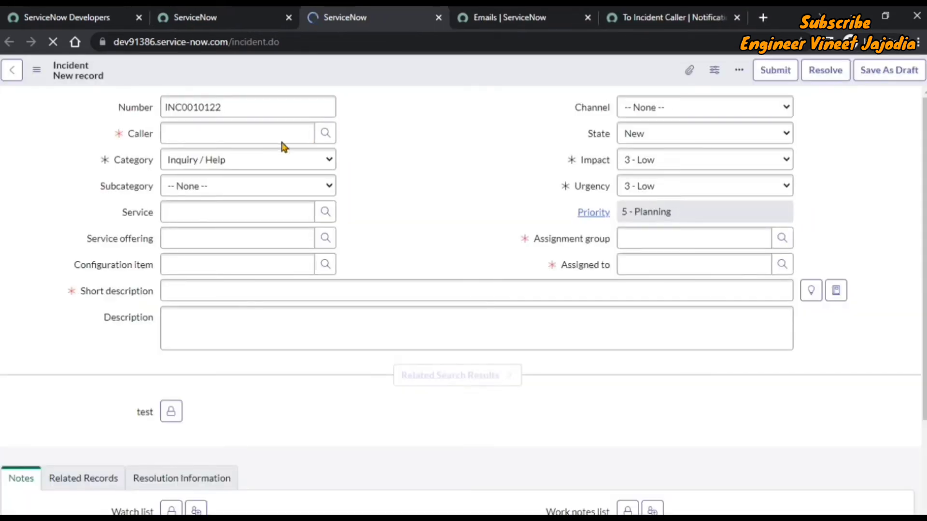
click(215, 135)
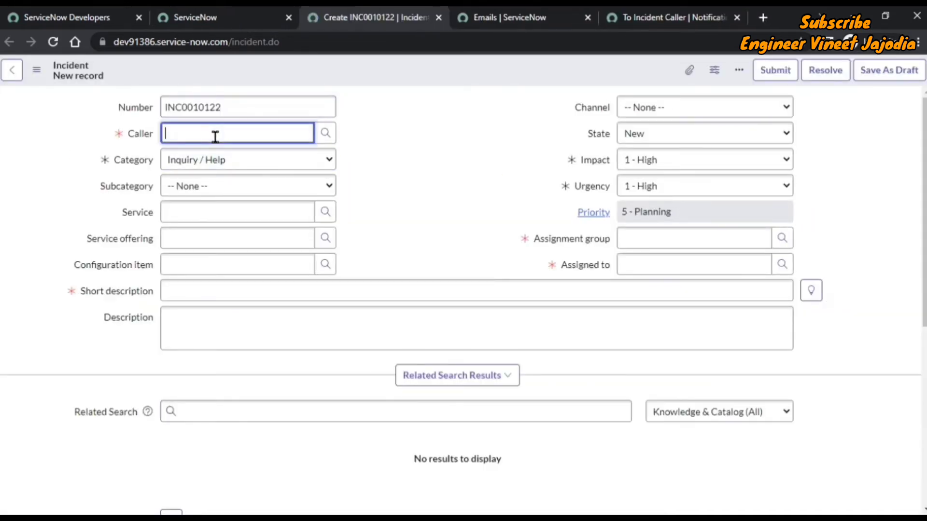
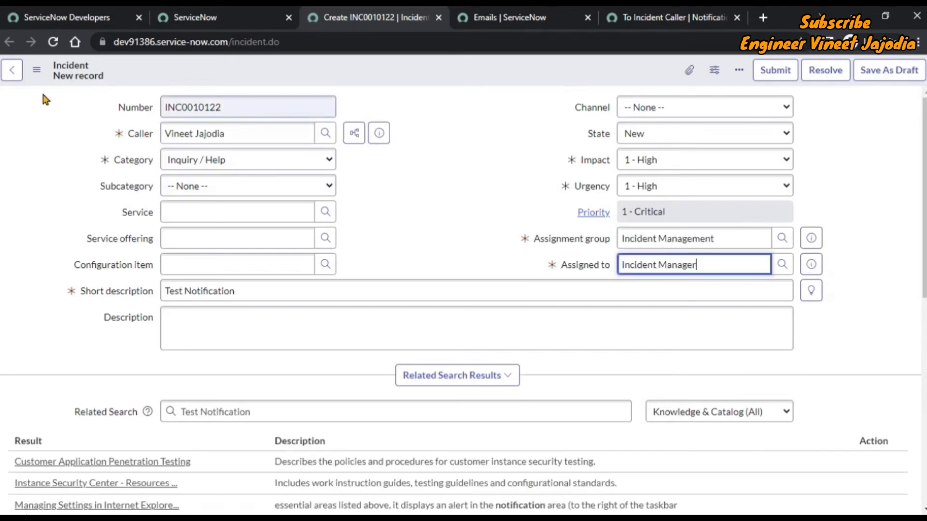
click(37, 70)
click(90, 83)
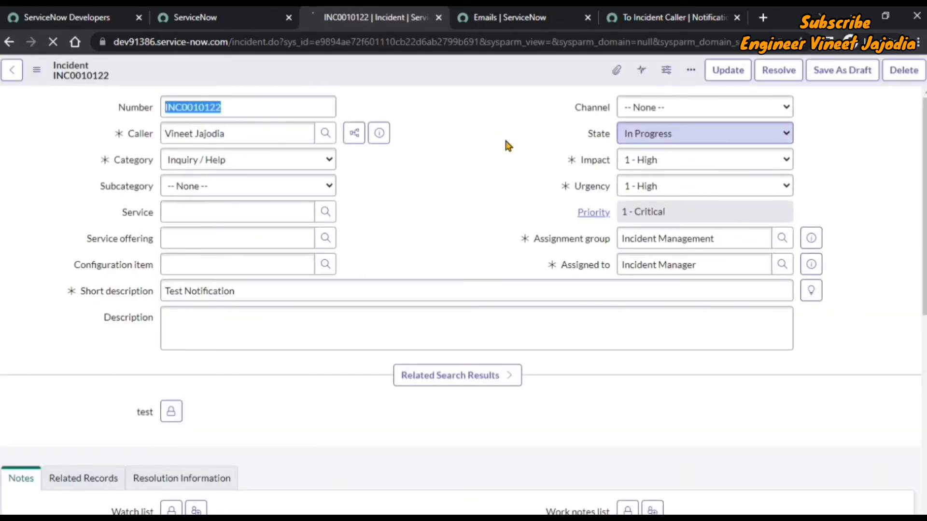
click(502, 18)
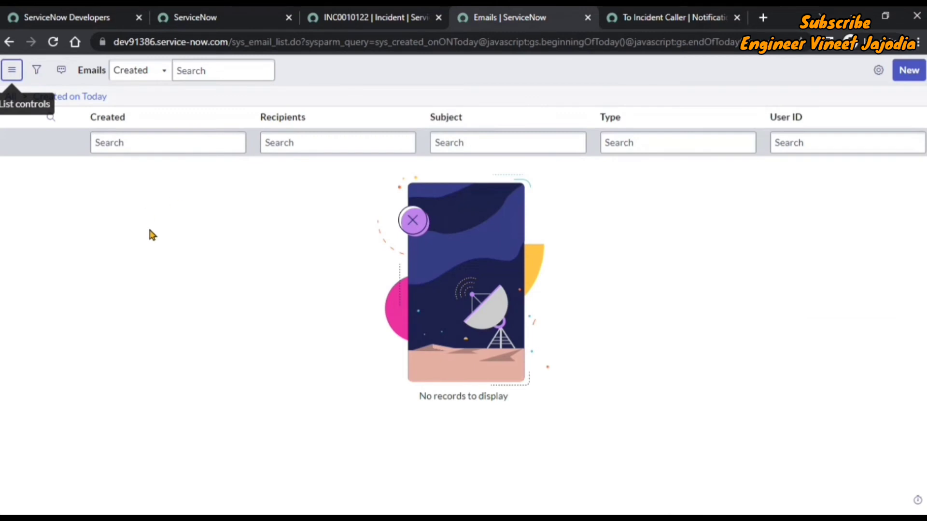
Step: Refresh the Emails list to reveal three INC0010122 messages, including 'Works Started'
click(12, 70)
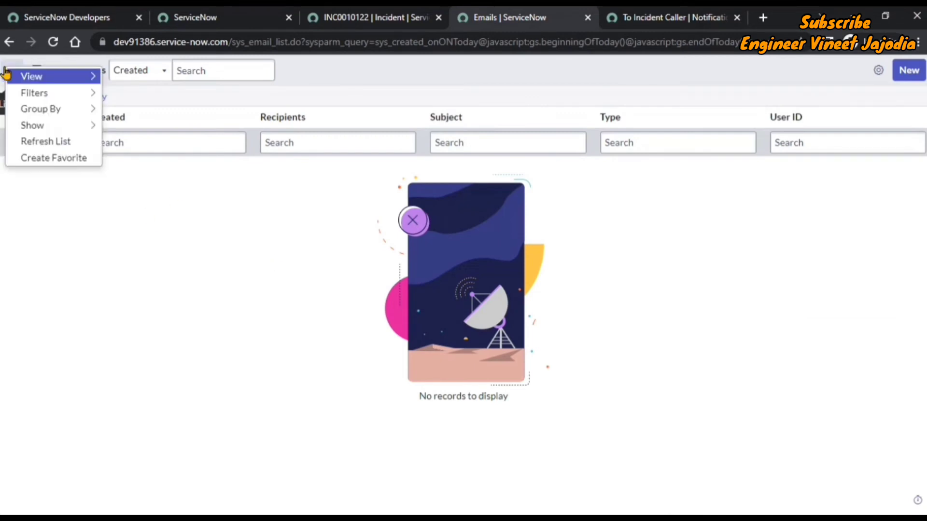
click(53, 139)
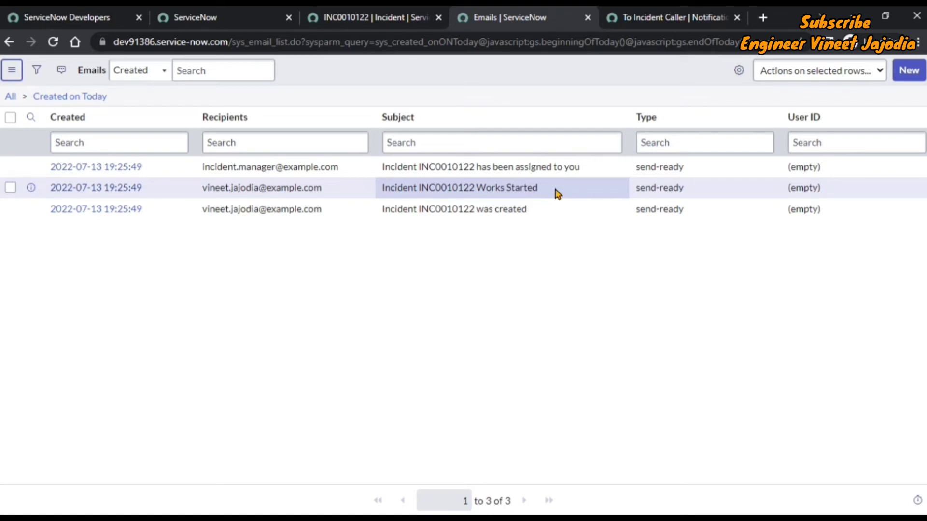
click(372, 18)
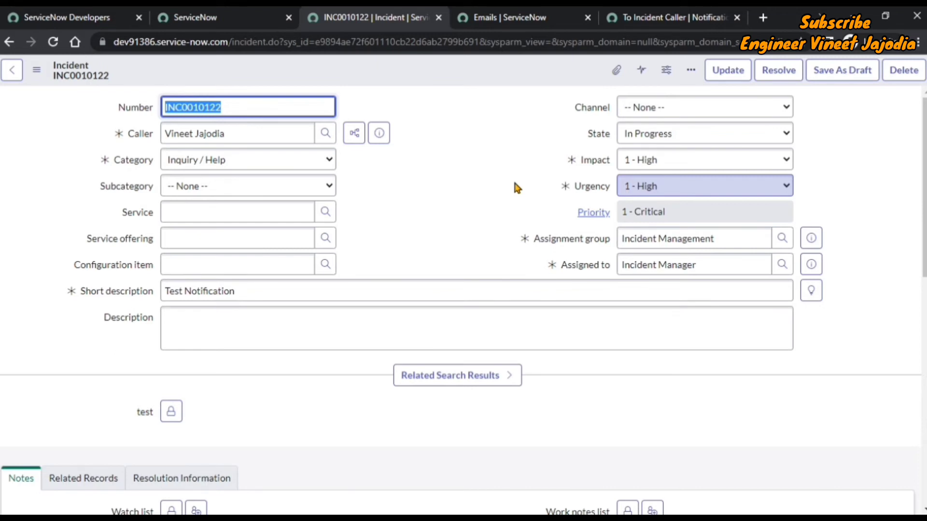
Step: Set INC0010122's Subcategory to Email and save the incident
click(296, 186)
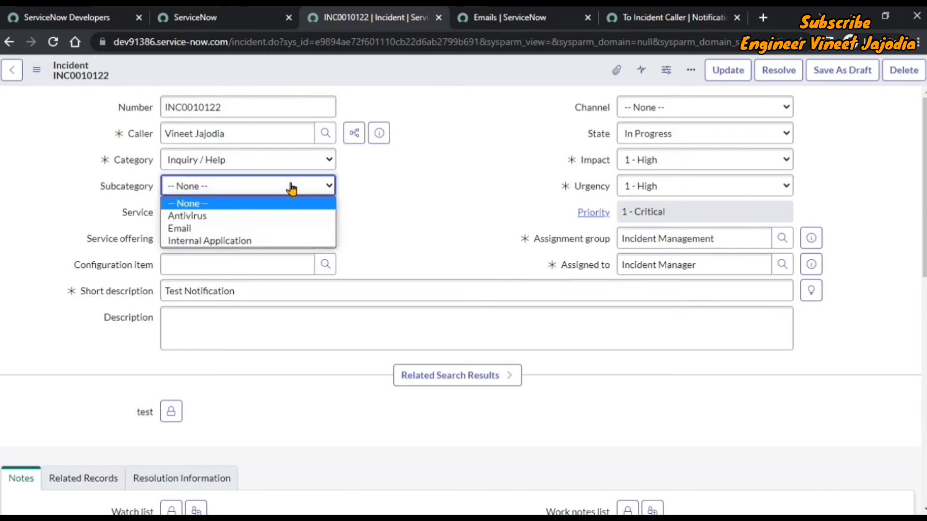
click(269, 229)
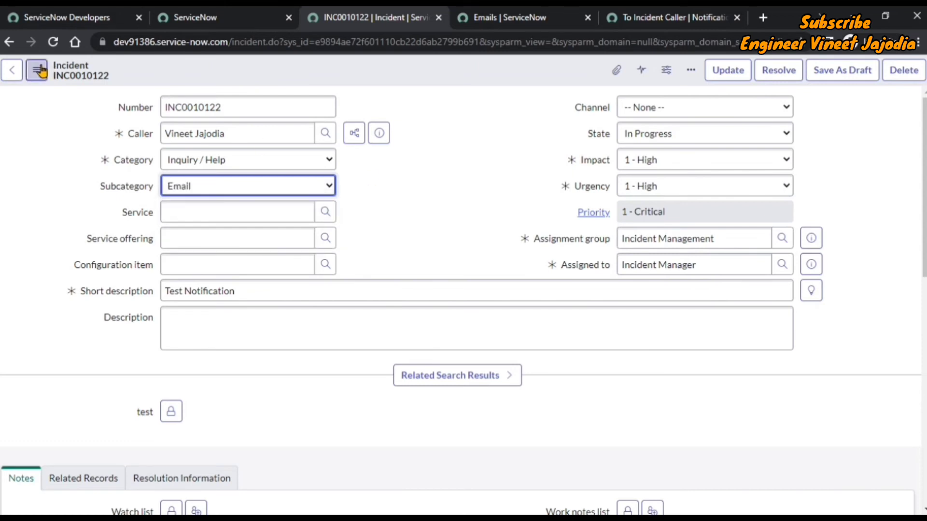
click(37, 70)
click(80, 87)
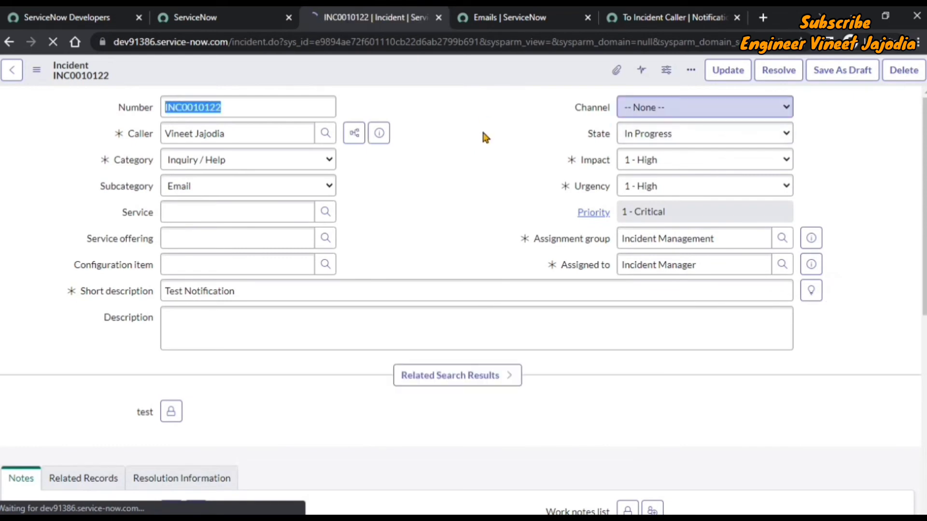
click(506, 22)
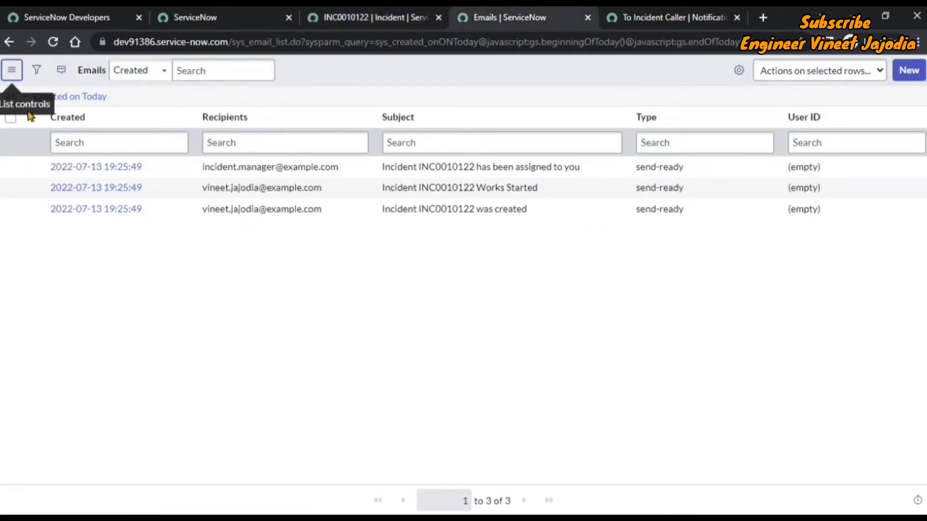
Step: Refresh the Emails list three times, confirming it still holds only three messages
click(12, 71)
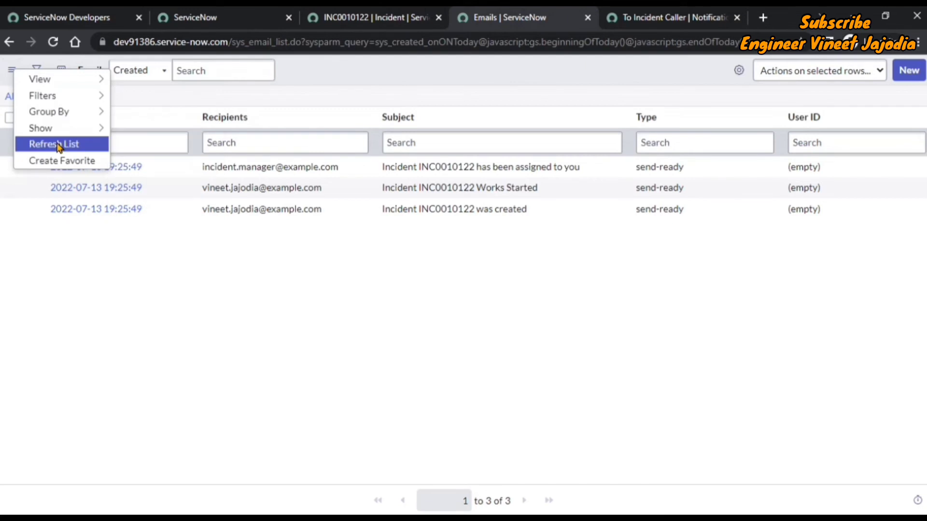
click(63, 141)
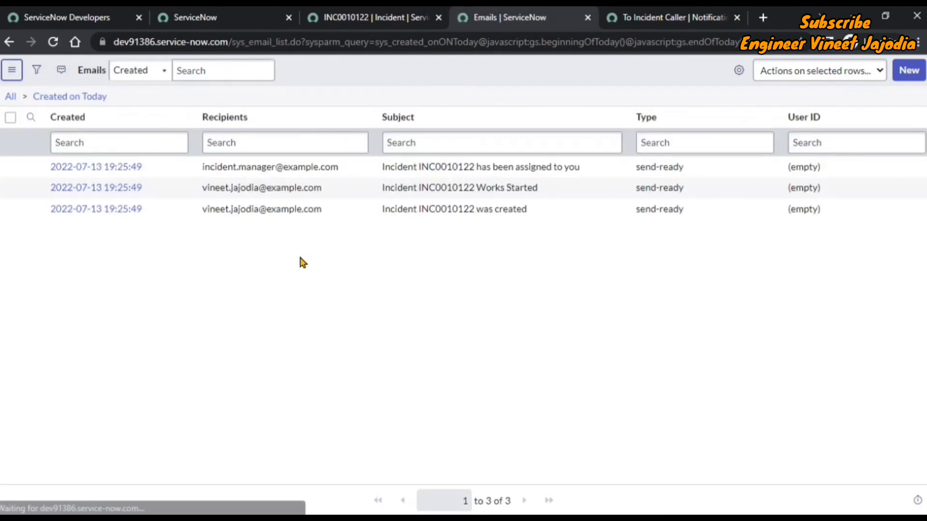
click(12, 71)
click(78, 152)
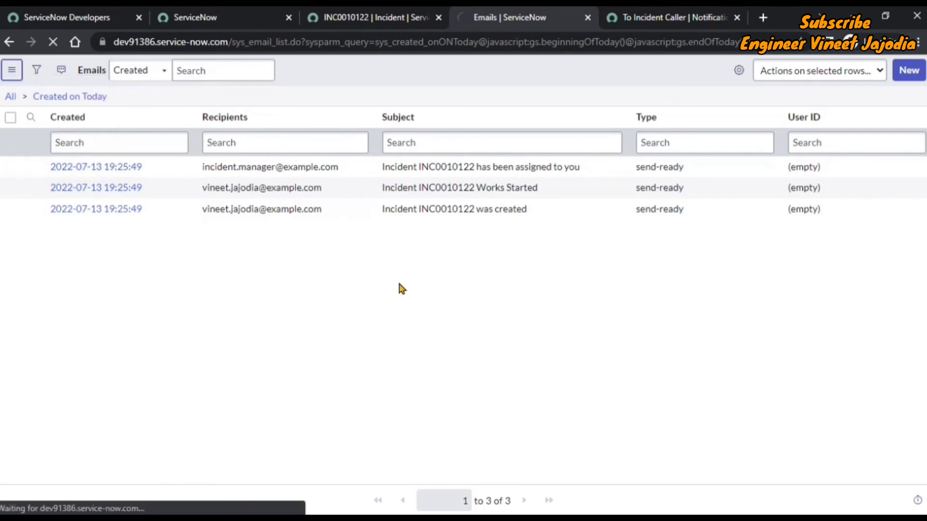
click(12, 71)
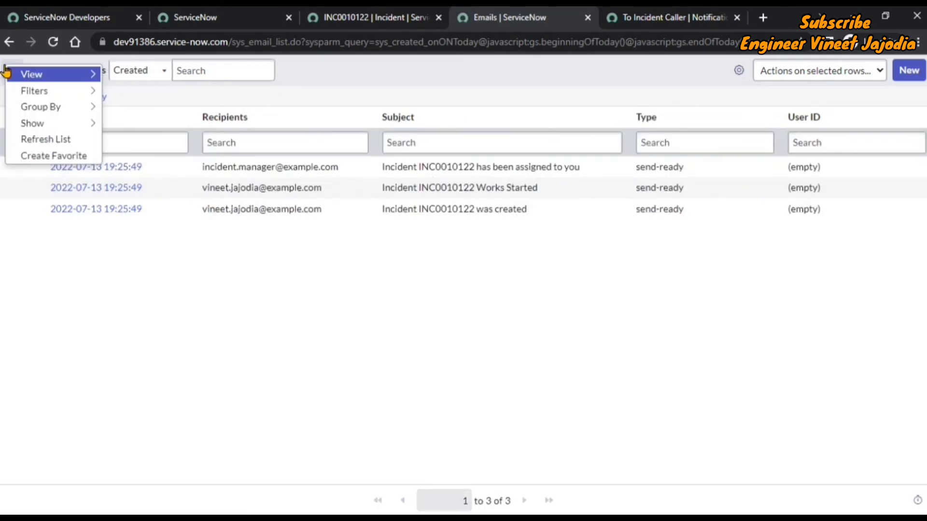
click(72, 141)
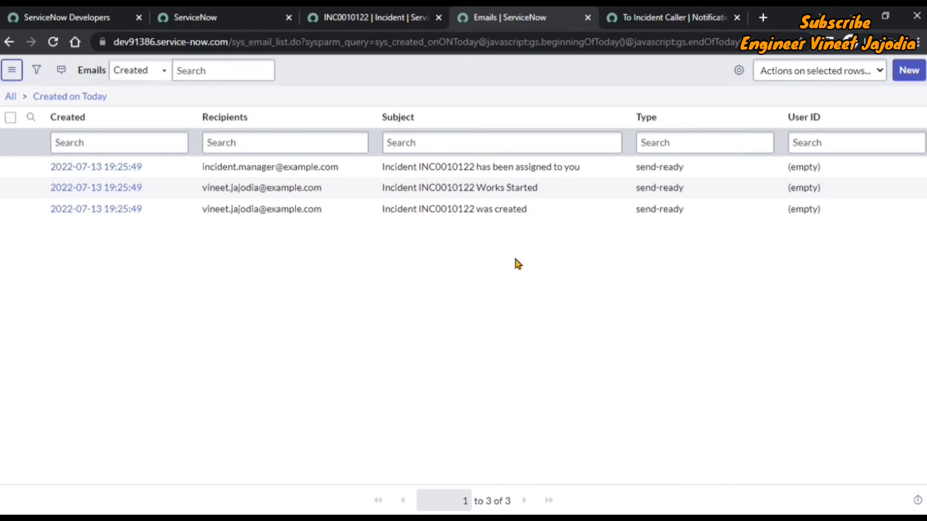
click(372, 18)
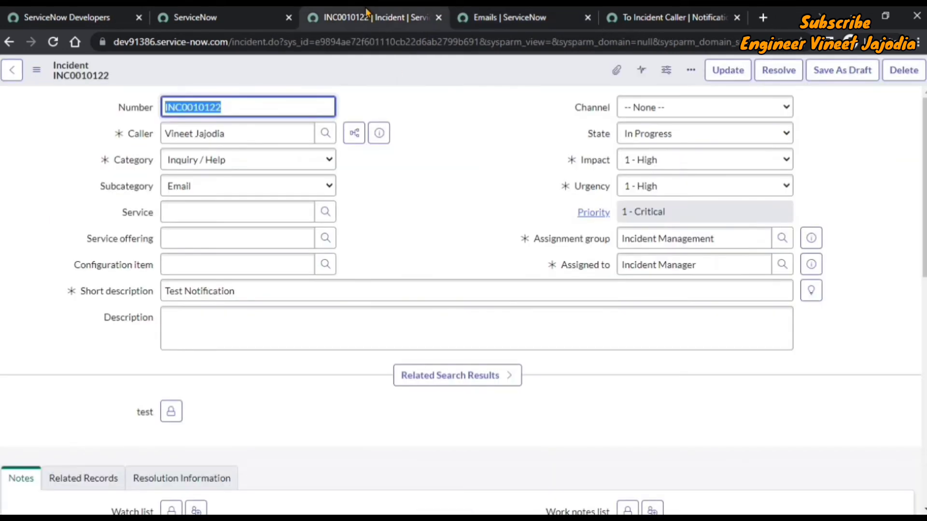
Step: Change the incident's Subcategory to Internal Application and save it
click(262, 195)
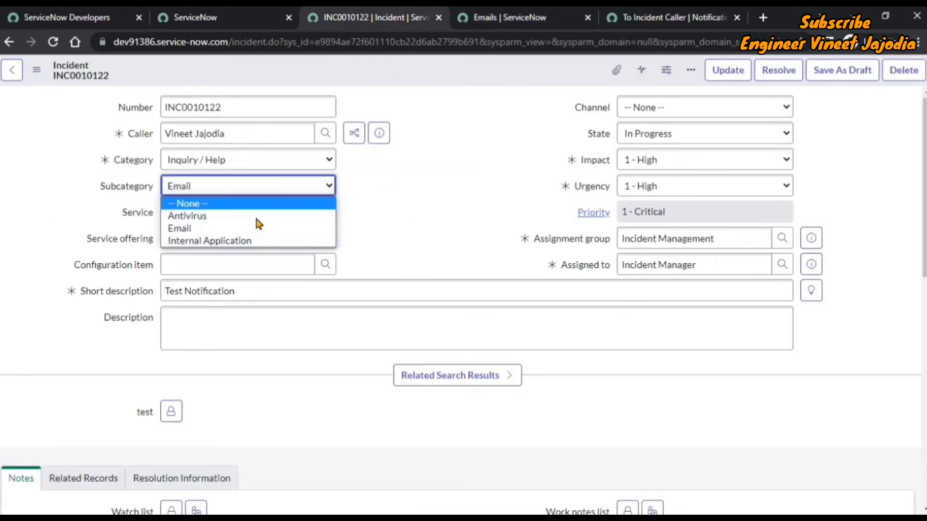
click(251, 240)
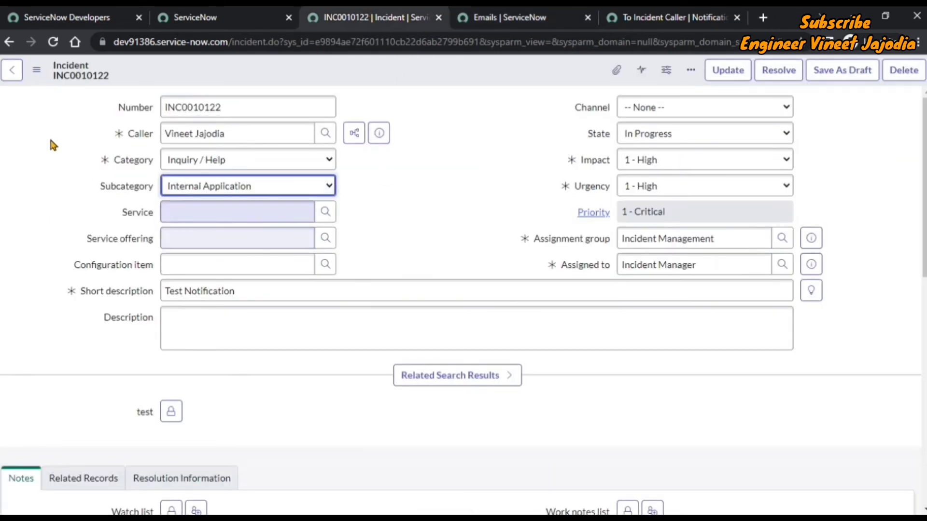
click(37, 71)
click(57, 92)
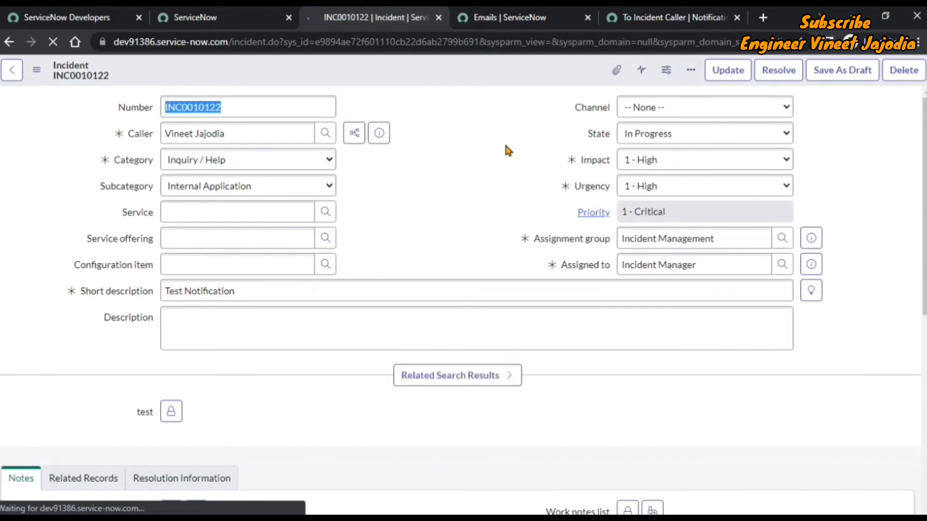
Step: Refresh the Emails list to confirm no new email arrived beyond the three
click(515, 19)
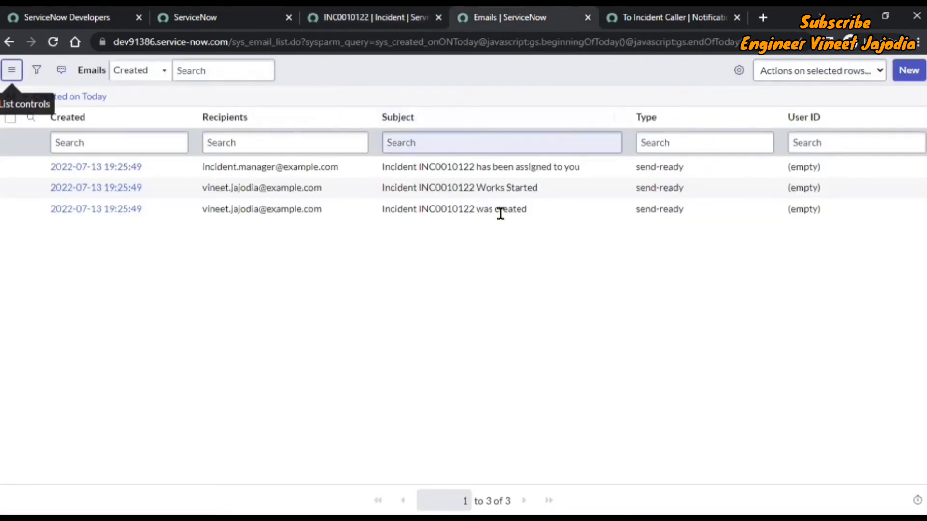
click(11, 71)
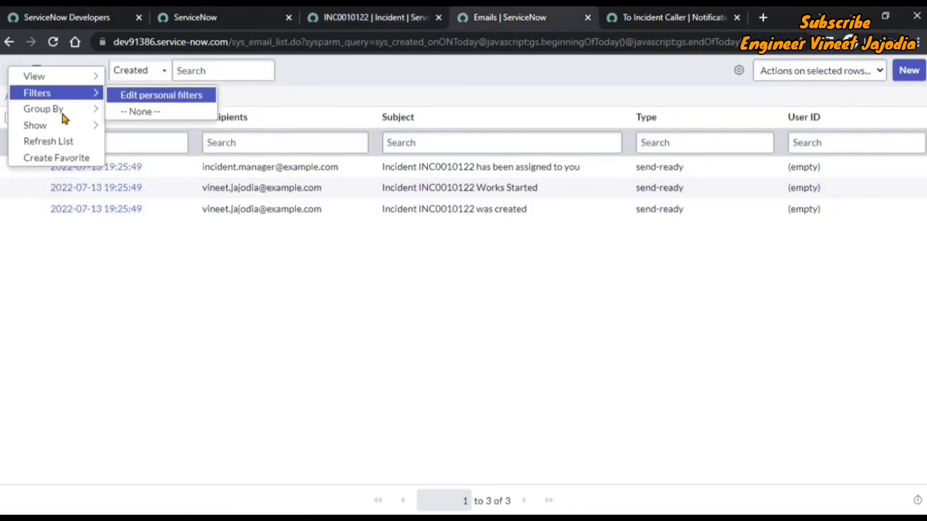
click(72, 144)
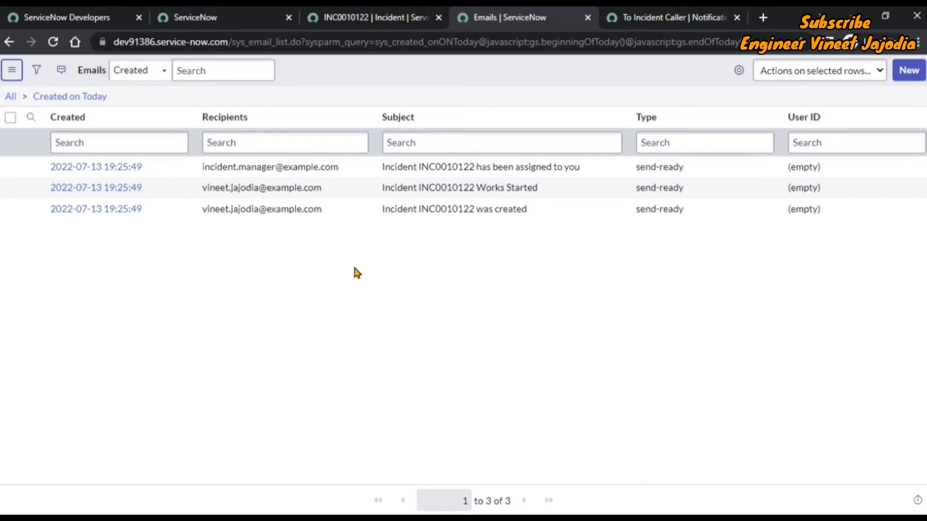
key(ctrl+Tab)
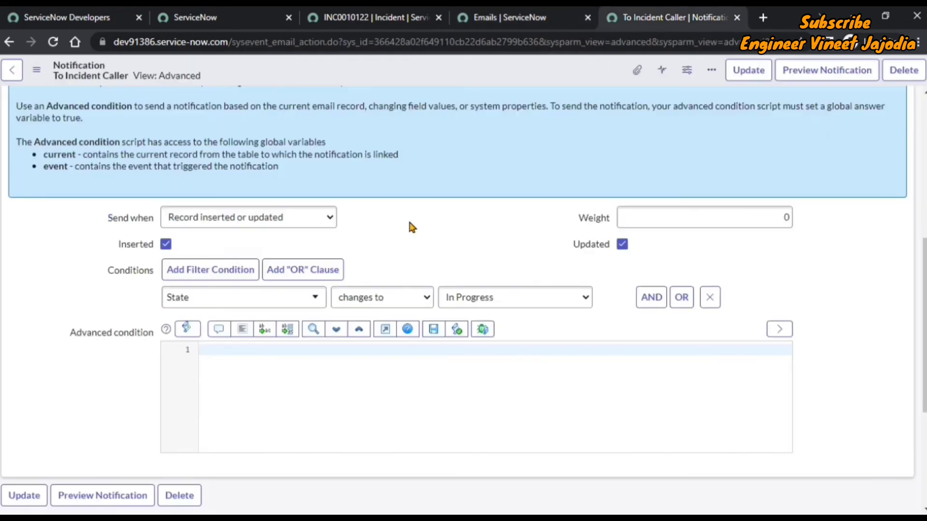